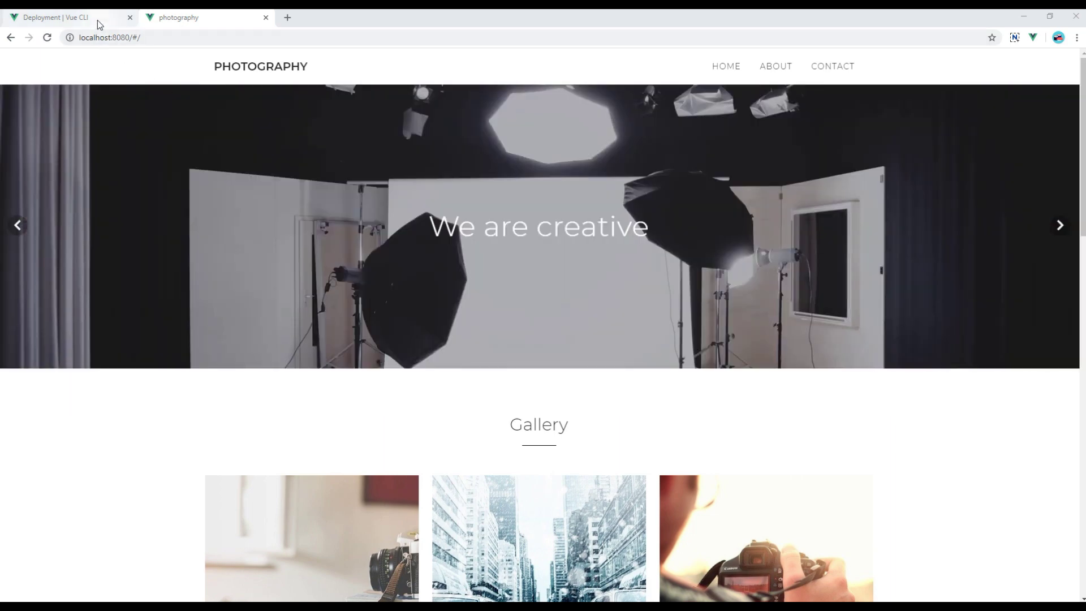
Step: Find and highlight the GitHub Pages publicPath example in the Vue CLI Deployment guide
click(97, 20)
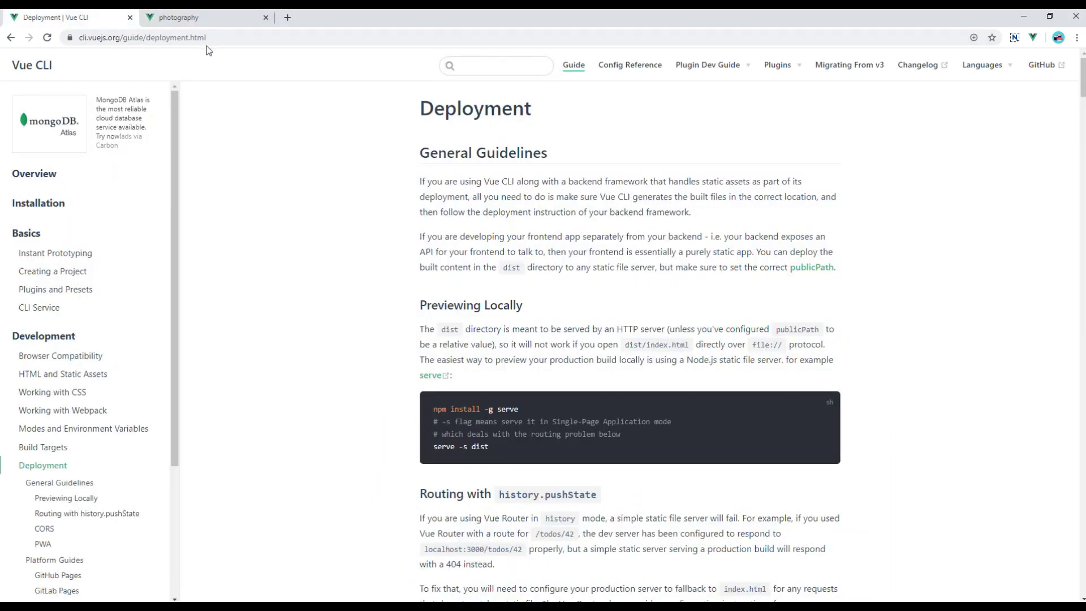
click(225, 38)
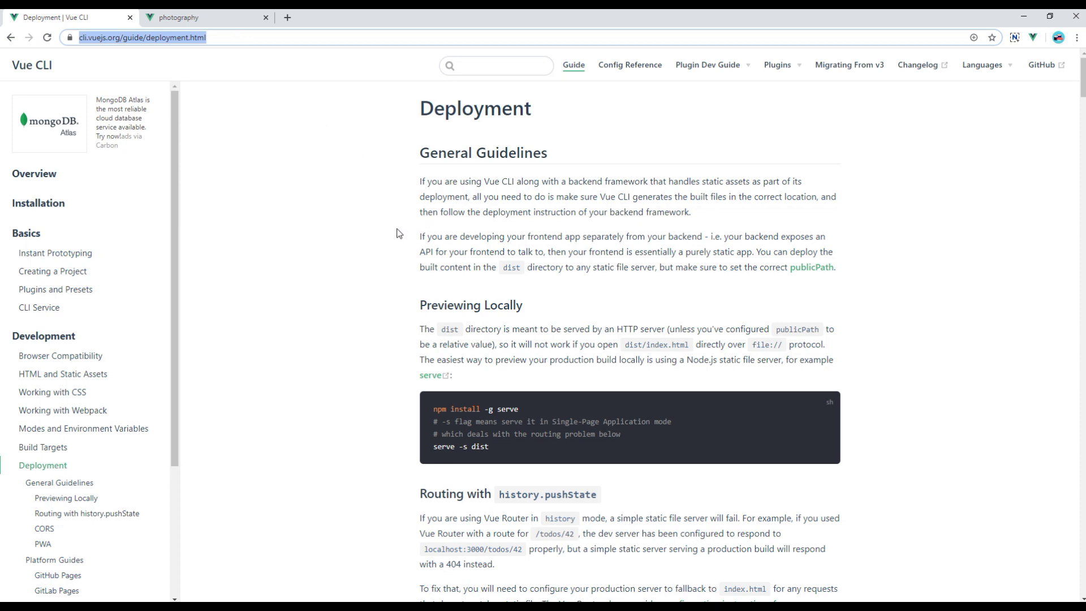
click(367, 256)
scroll(340, 284, down, 3)
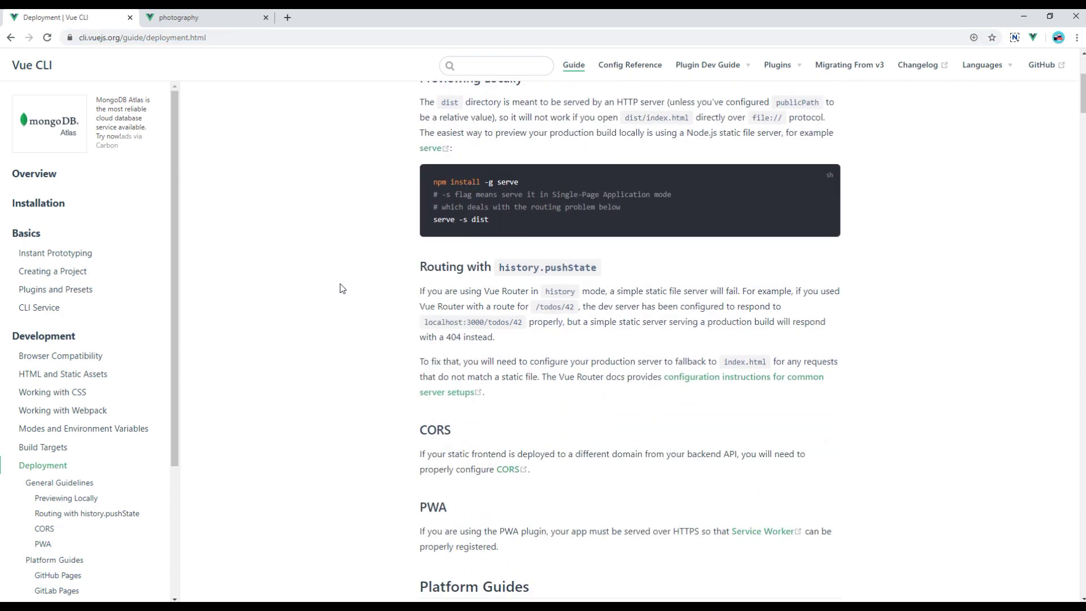
scroll(340, 283, down, 2)
scroll(341, 284, down, 1)
scroll(340, 283, down, 1)
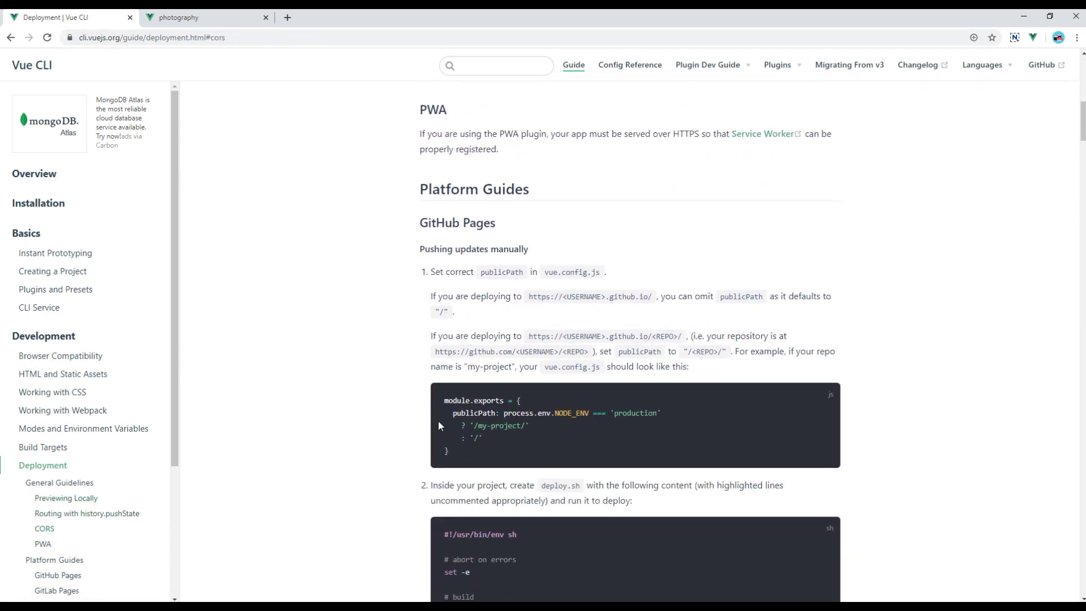
drag(488, 436, 453, 415)
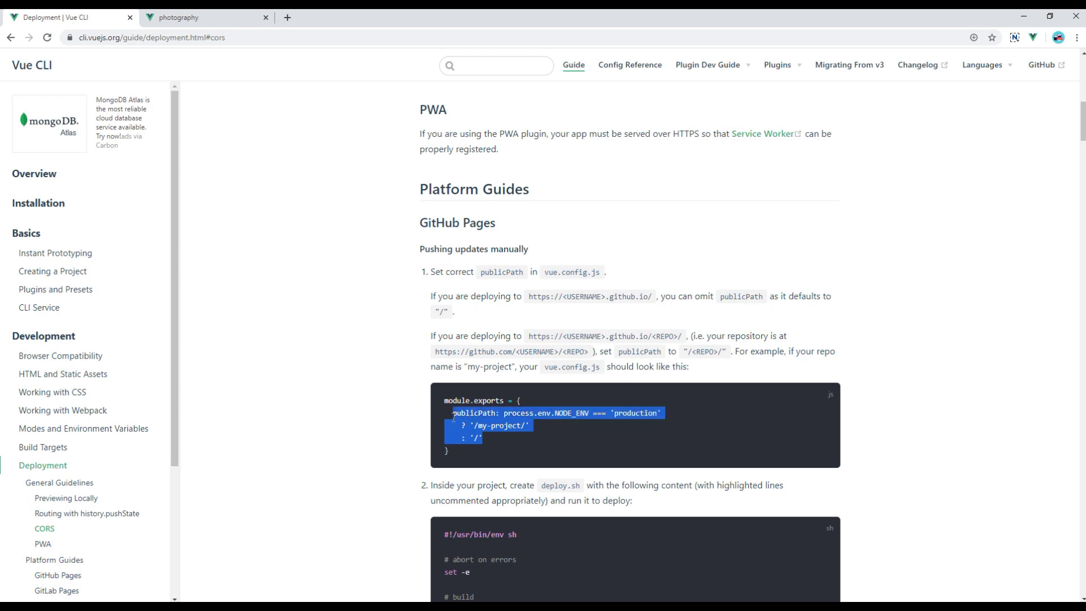
click(554, 430)
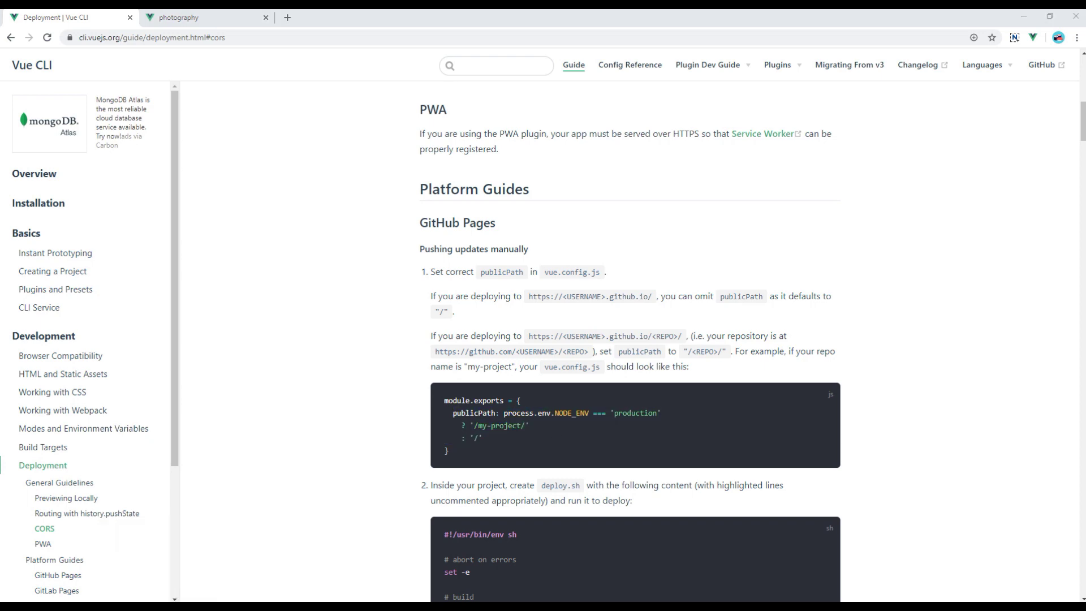
key(alt+Tab)
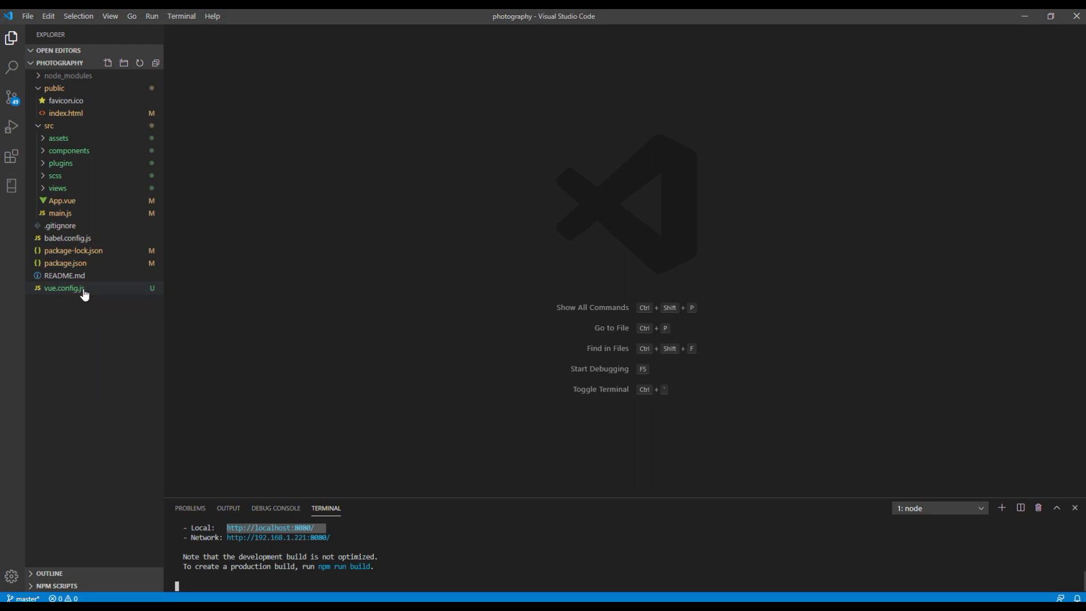
Step: Add the publicPath ternary ('/my-project/' in production, '/' otherwise) to vue.config.js
click(98, 290)
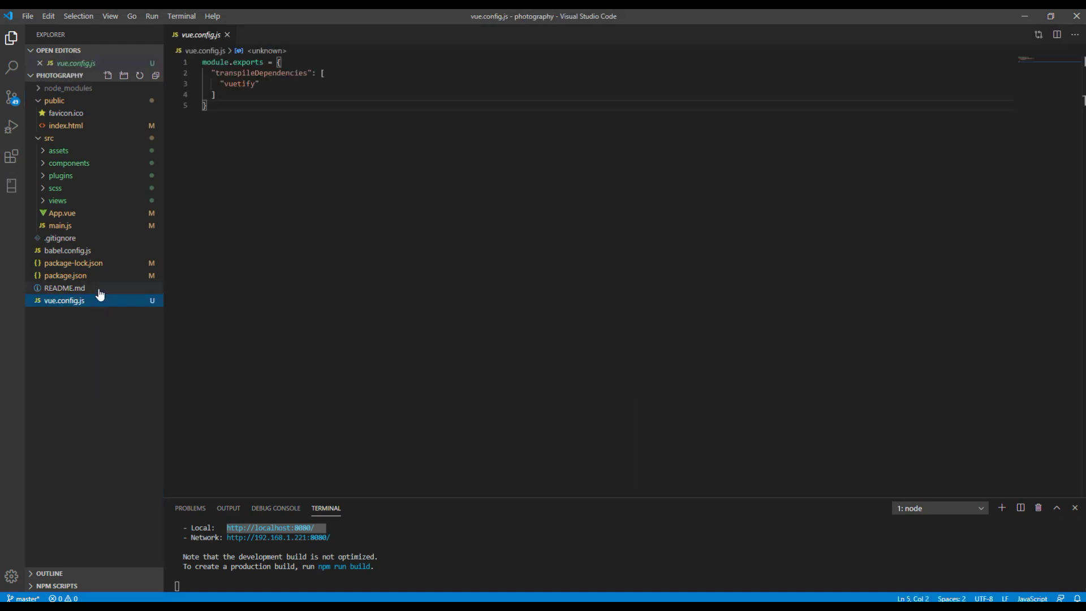
click(288, 64)
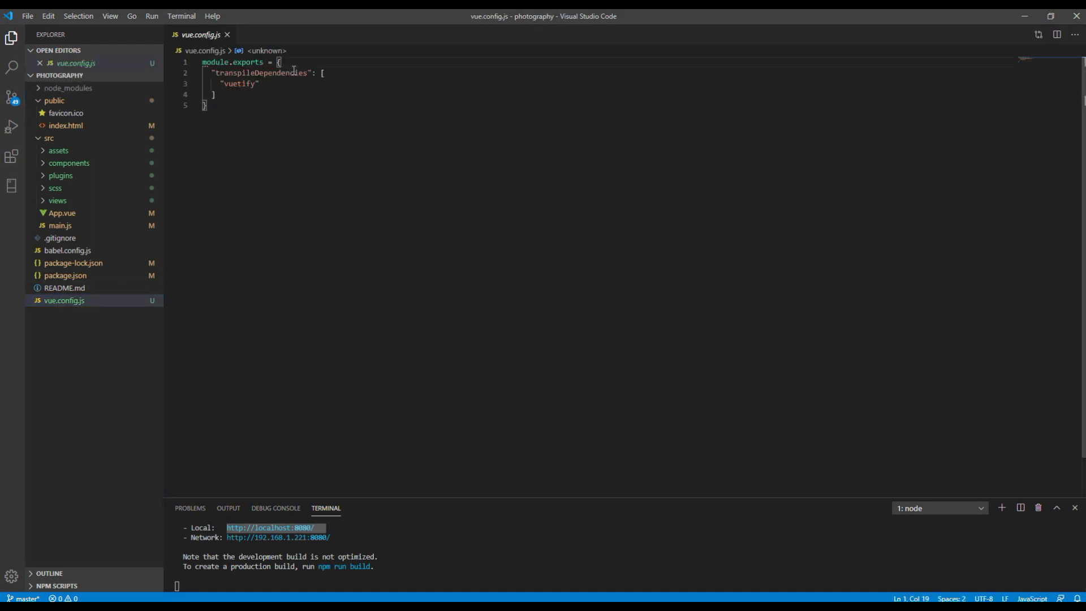
key(Return)
text(publicPath: process.env.NODE_ENV === 'production'     ? '/my-project/'     : '/')
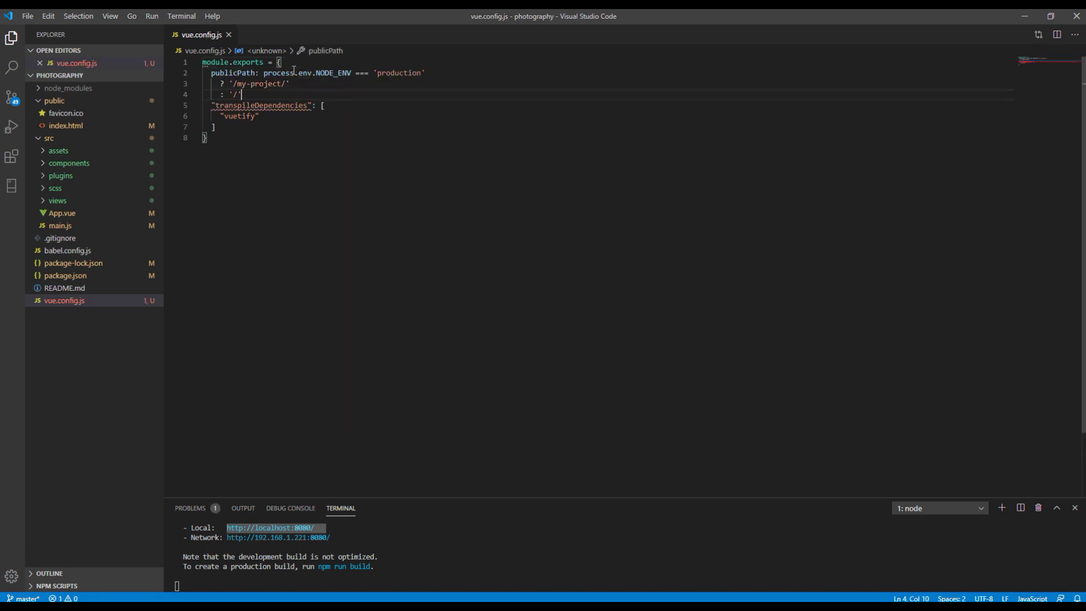
text(,)
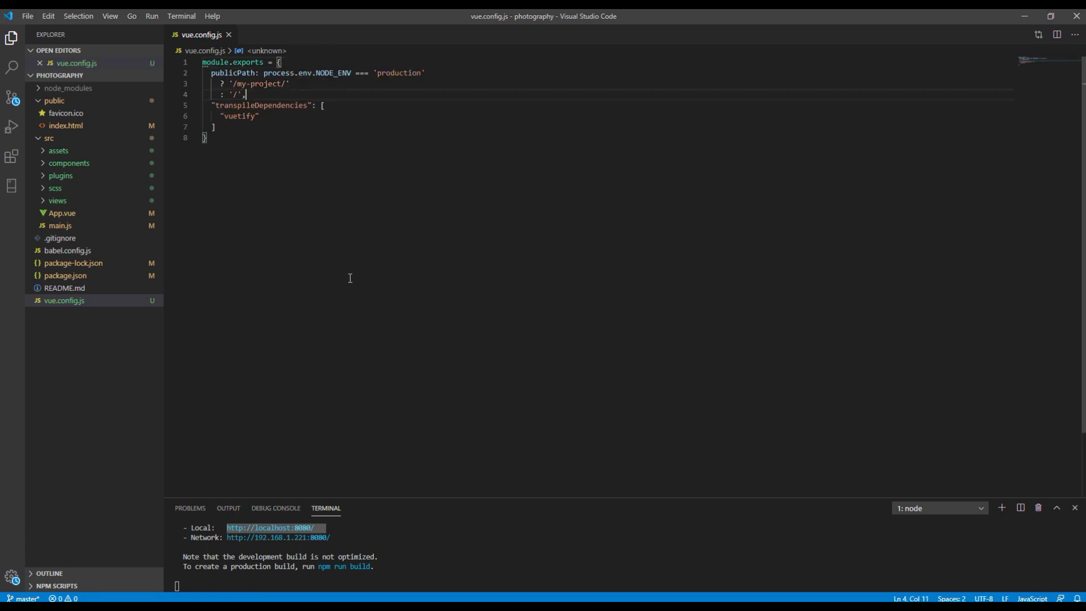
click(350, 278)
click(406, 542)
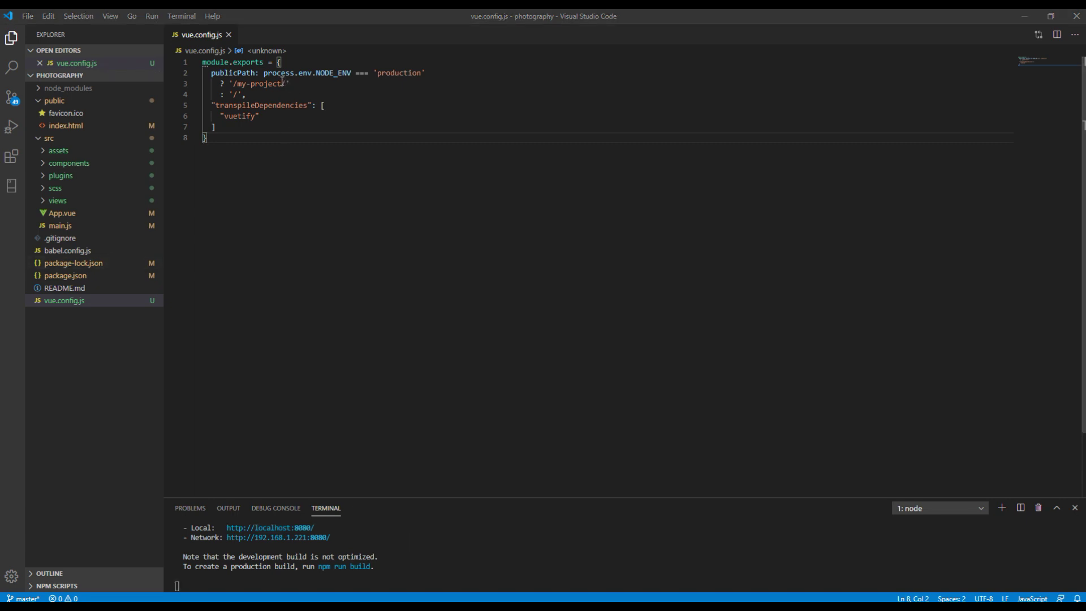
drag(282, 83, 237, 83)
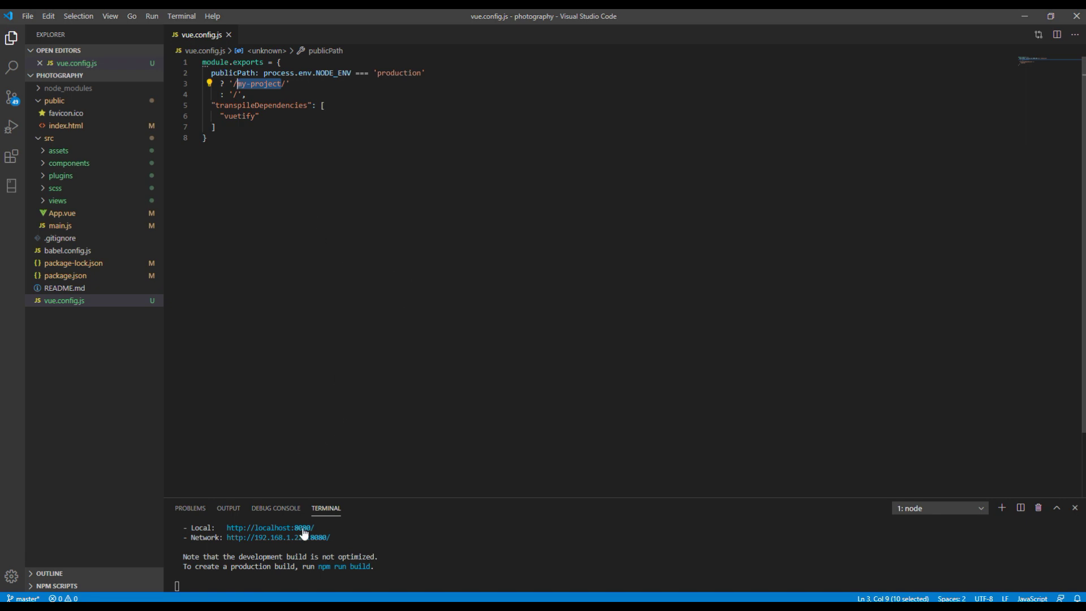
Step: Replace 'my-project' with 'vuetifyproject', copied from the Notepad site URL
key(alt+Tab)
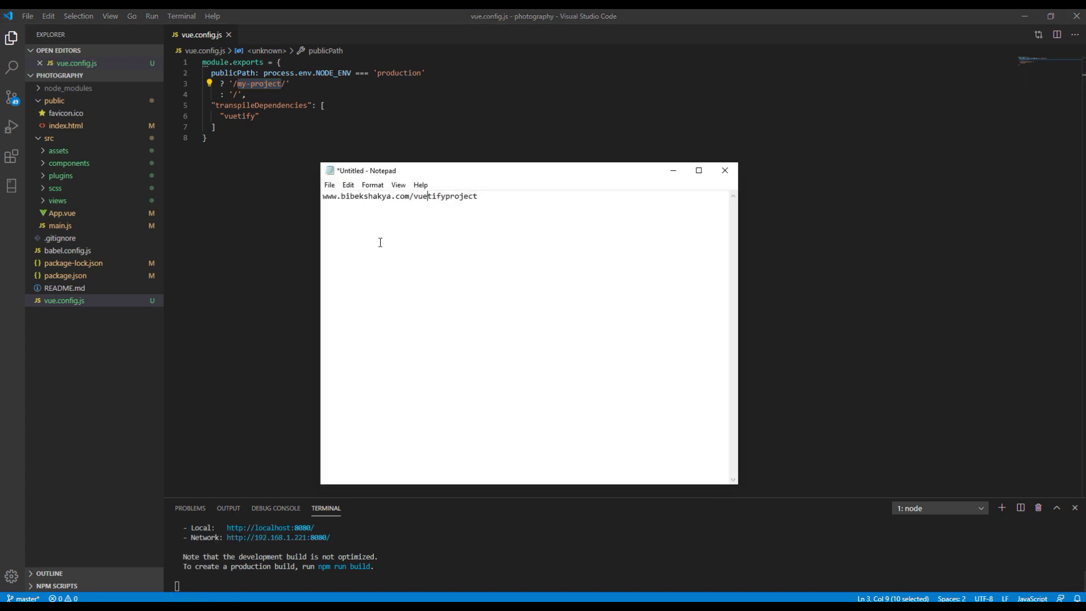
drag(327, 196, 408, 196)
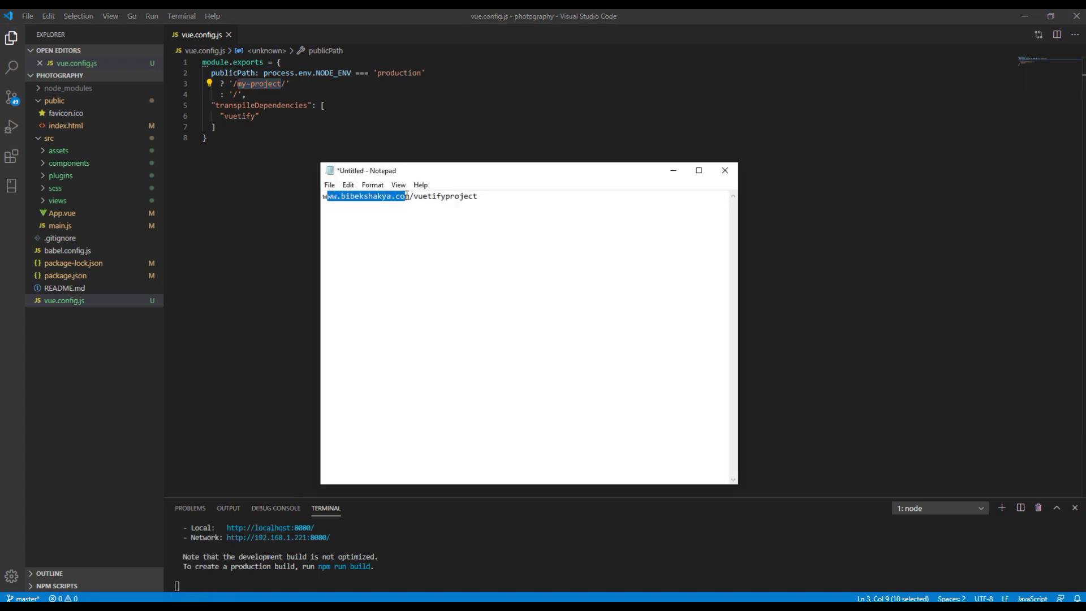
drag(414, 196, 479, 196)
key(ctrl+c)
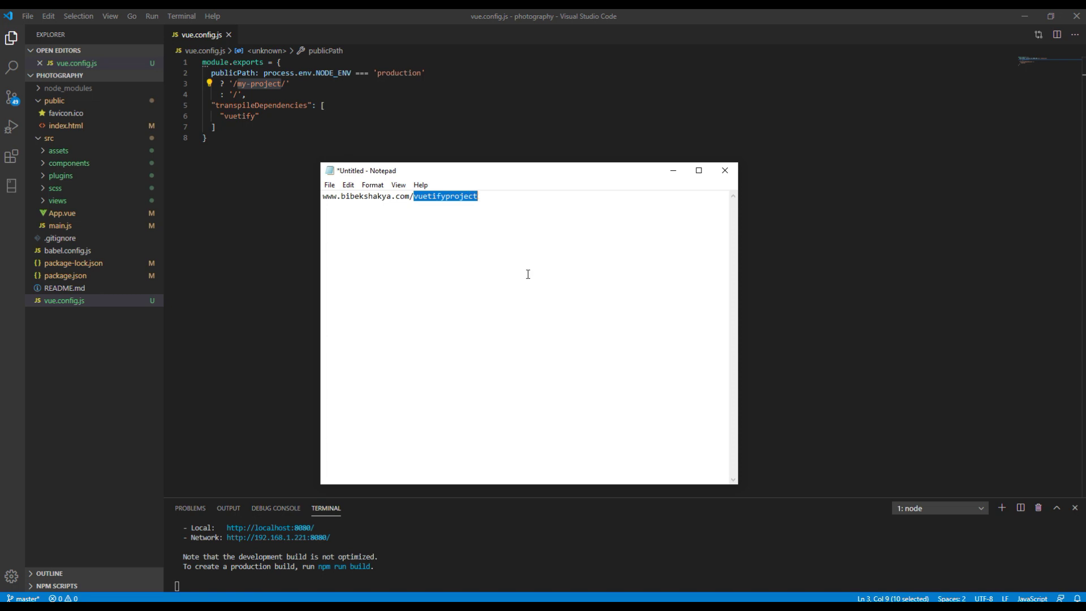
click(275, 110)
drag(284, 83, 237, 84)
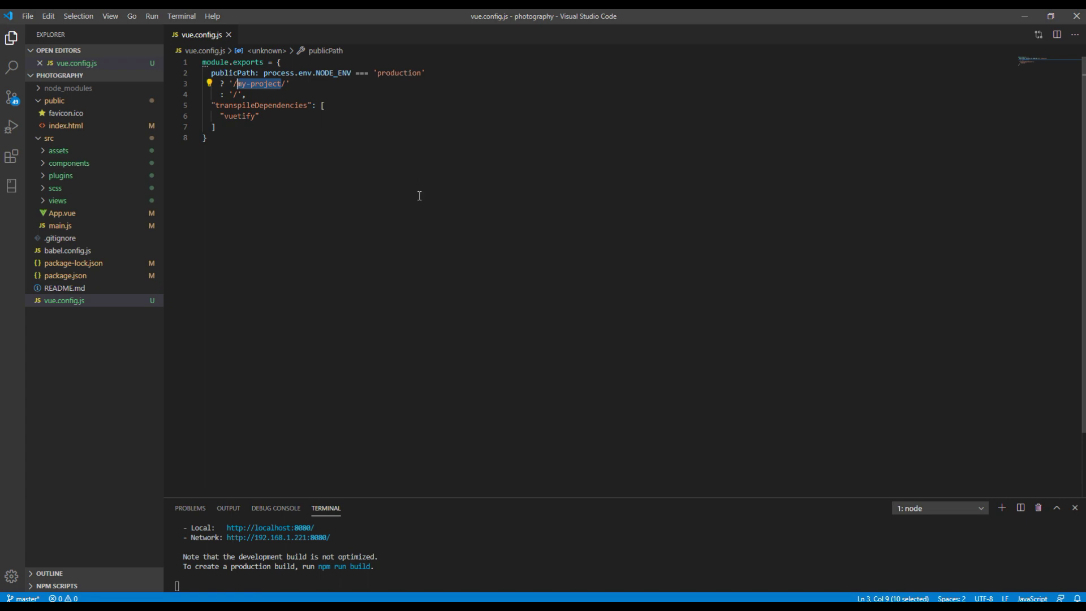
key(ctrl+v)
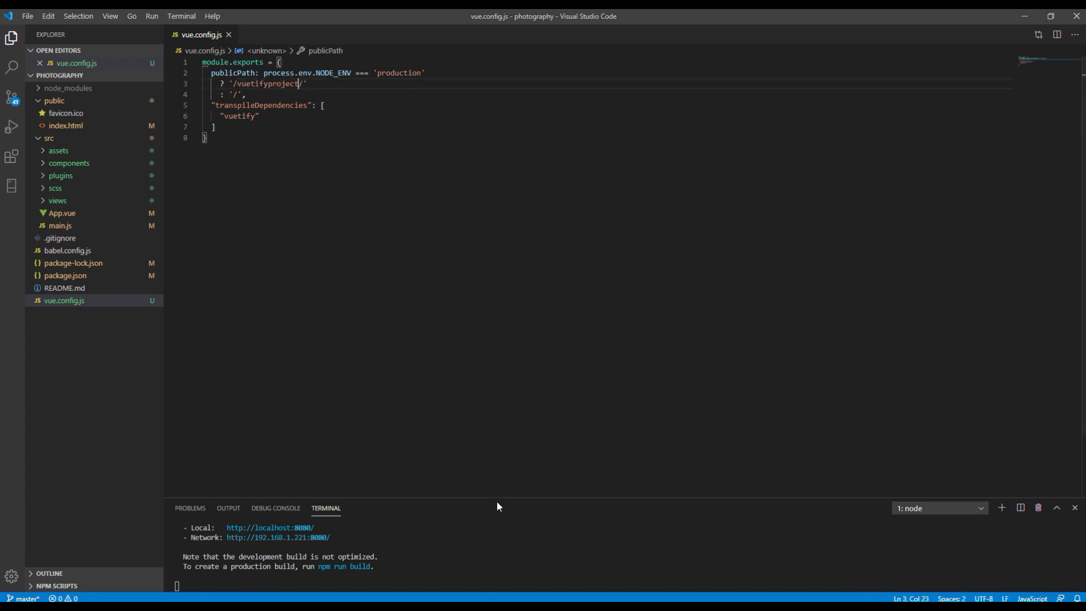
drag(498, 497, 512, 455)
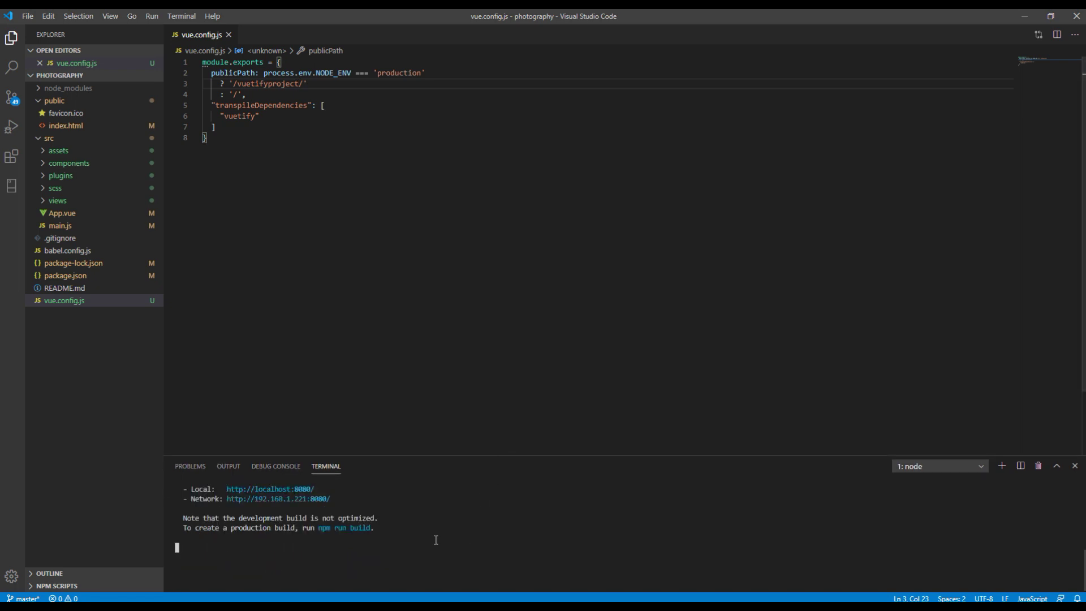
Step: Stop the dev server and run npm run build to generate the dist folder
key(ctrl+c)
text(y)
key(Return)
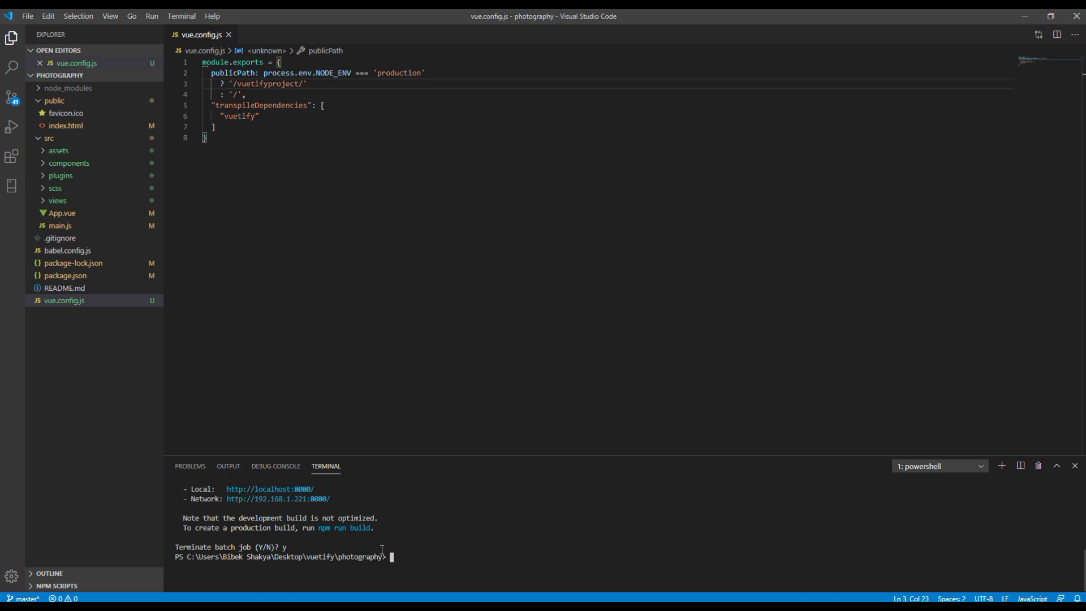
text(npm run buil)
text(d)
key(Return)
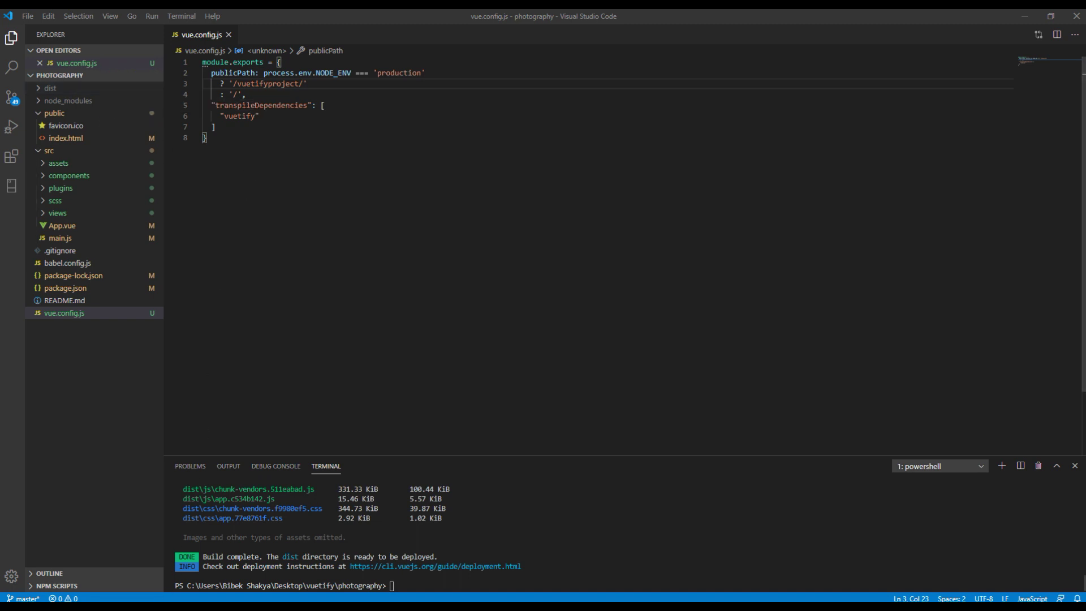
Step: Select the dist folder in the photography project, then minimize windows to the desktop
key(alt+Tab)
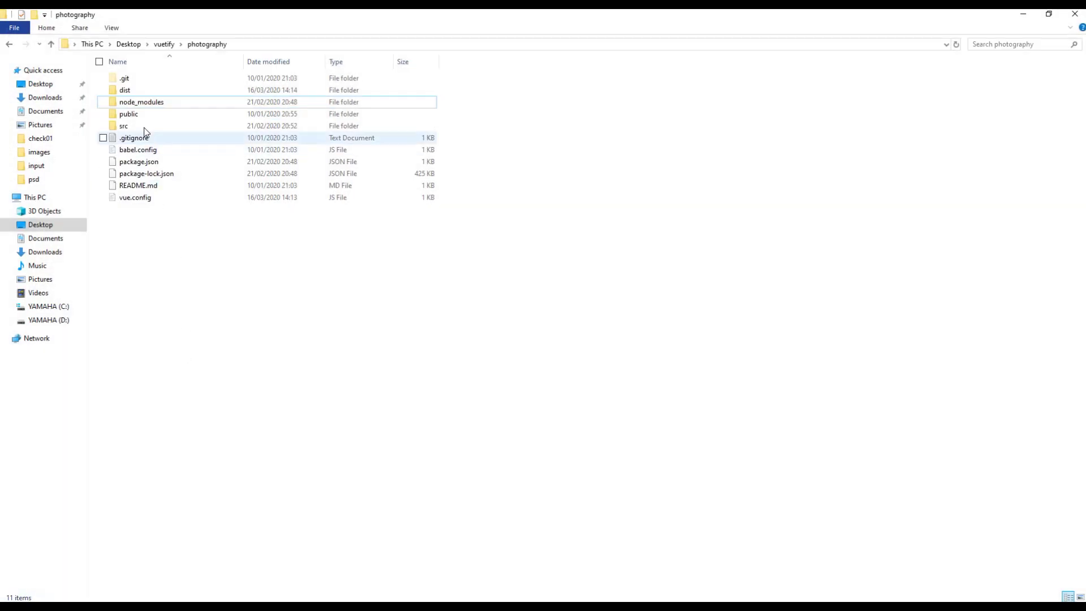
click(136, 91)
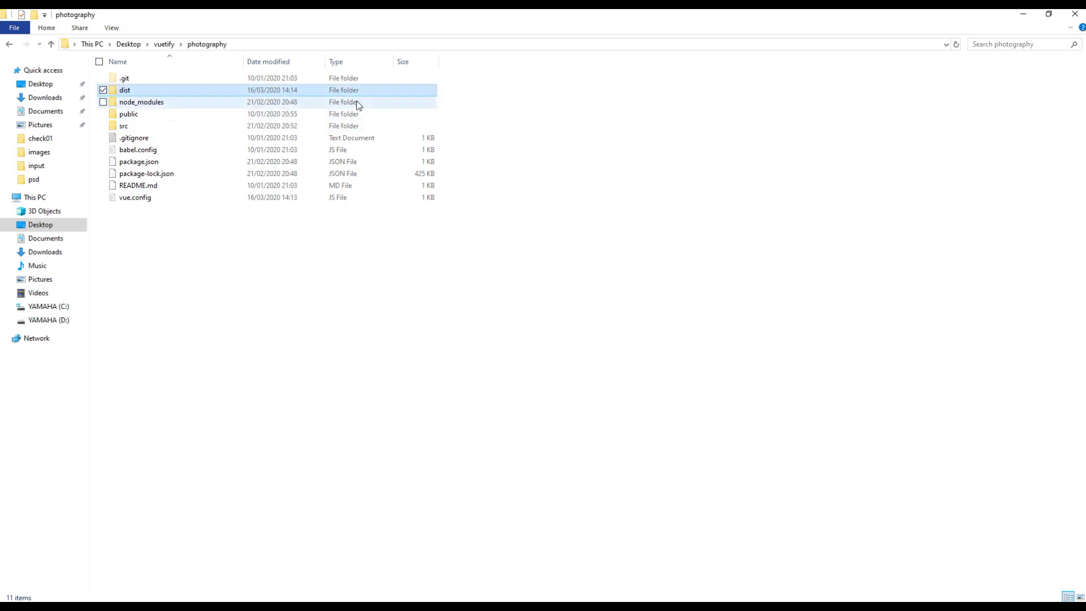
click(1022, 16)
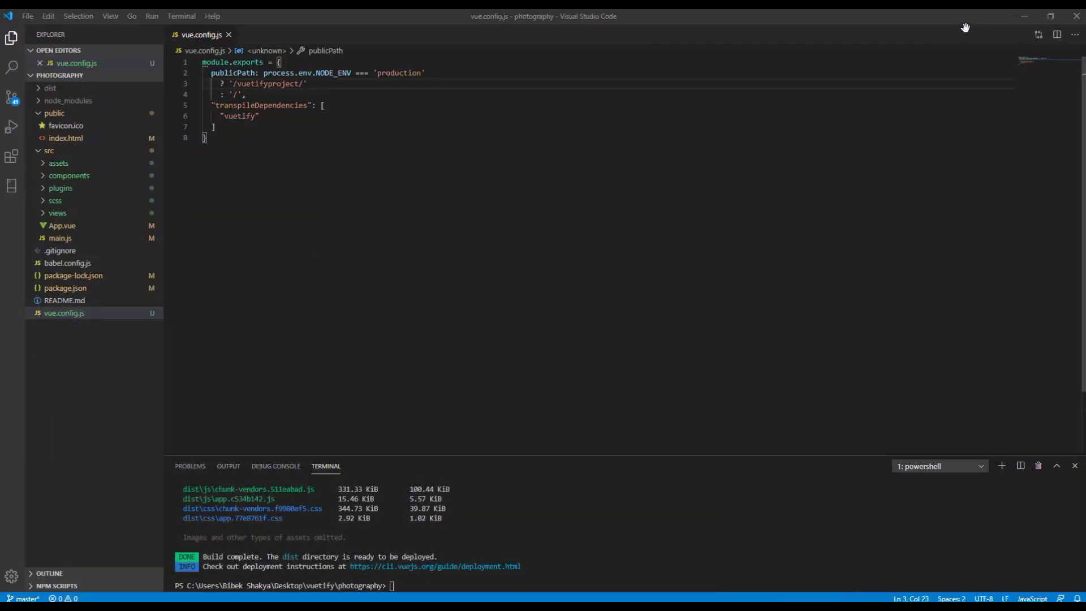
click(1022, 16)
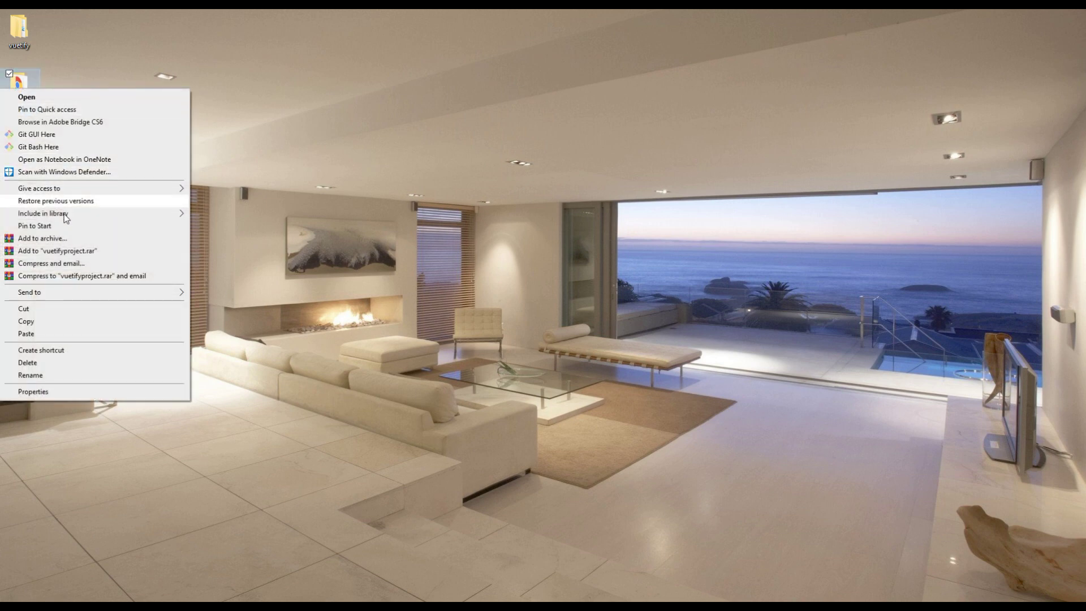
Step: Pack the vuetifyproject folder into a ZIP archive with WinRAR
click(55, 238)
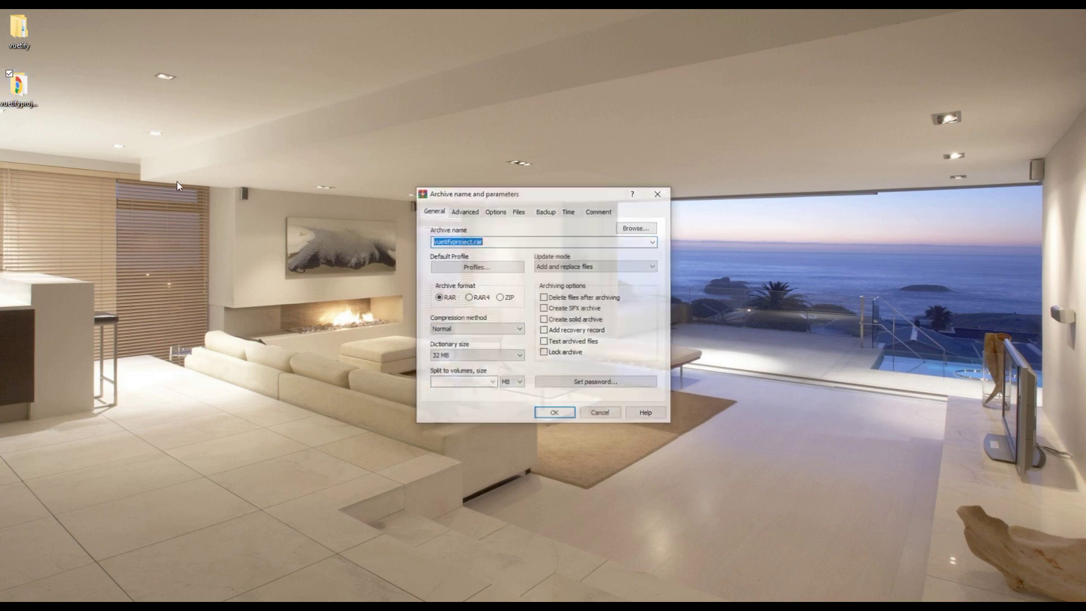
click(506, 301)
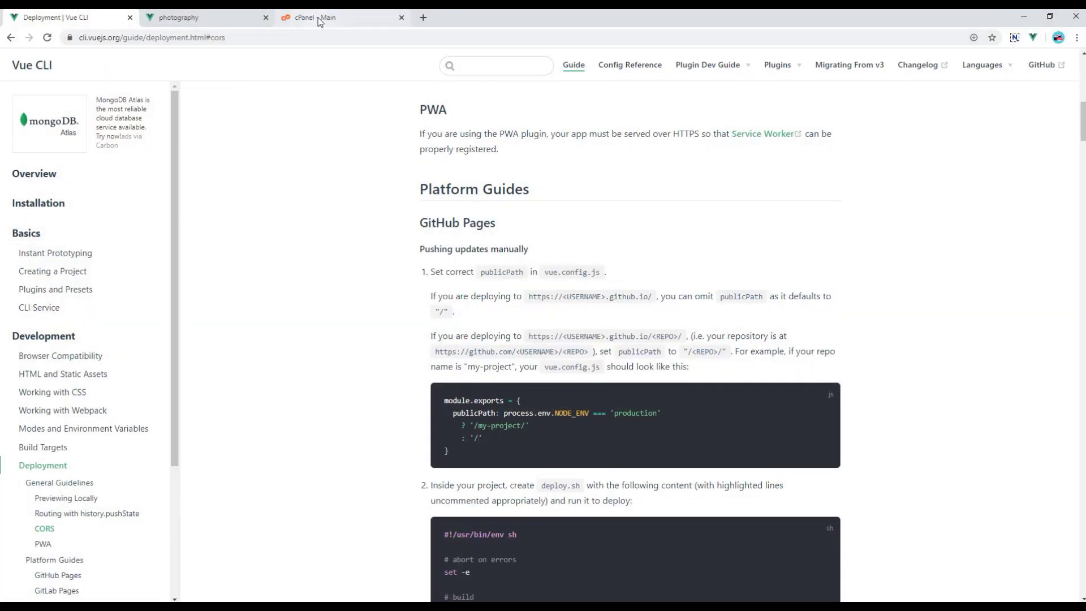
Step: Switch to the cPanel dashboard and open File Manager
click(320, 20)
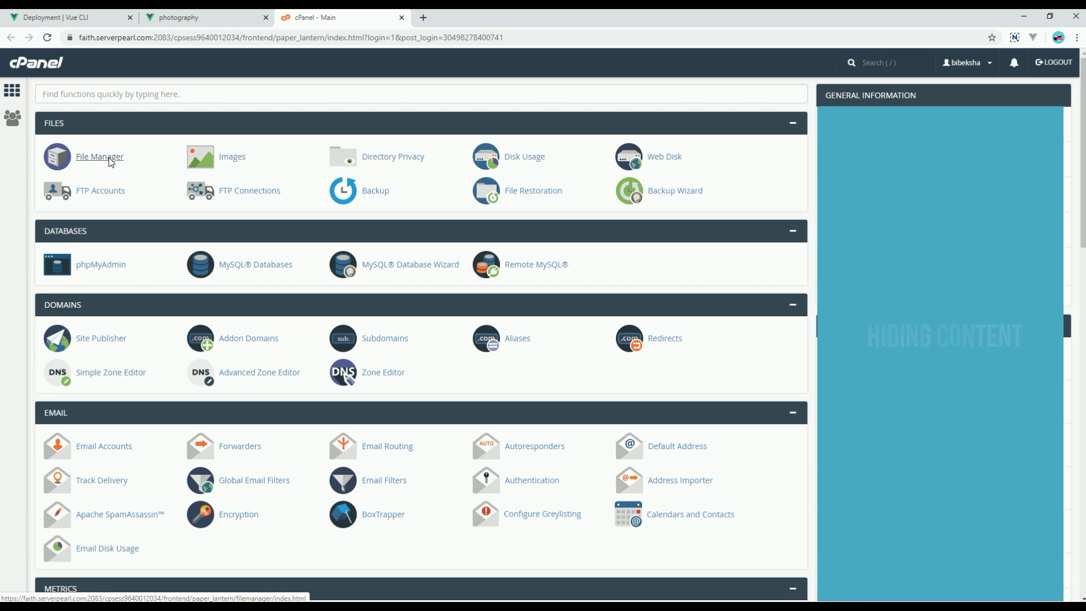
click(109, 157)
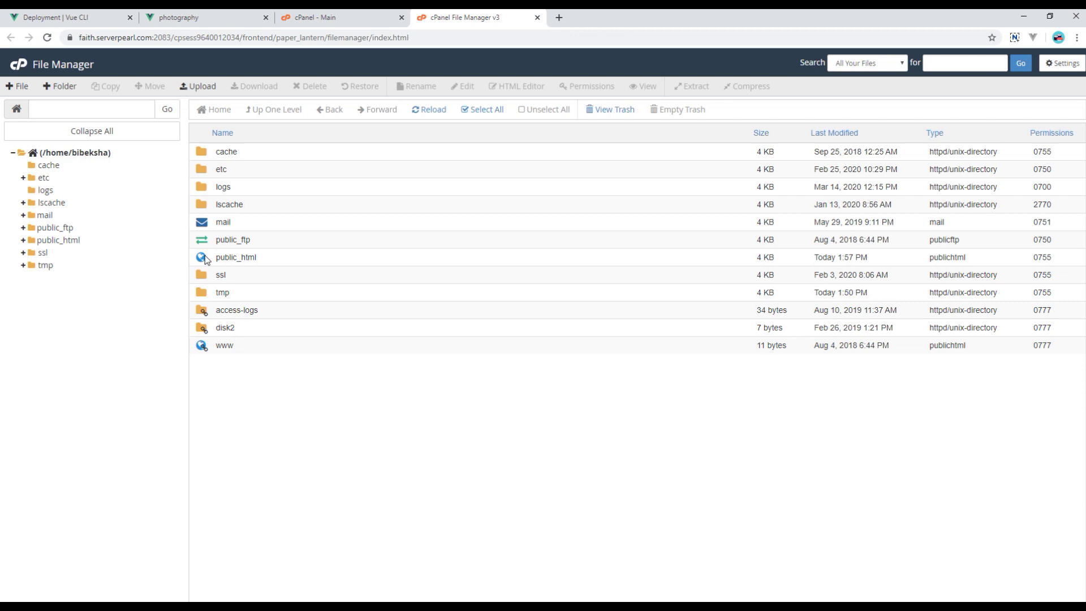
Step: Enter public_html and bring up its file upload page
double_click(204, 259)
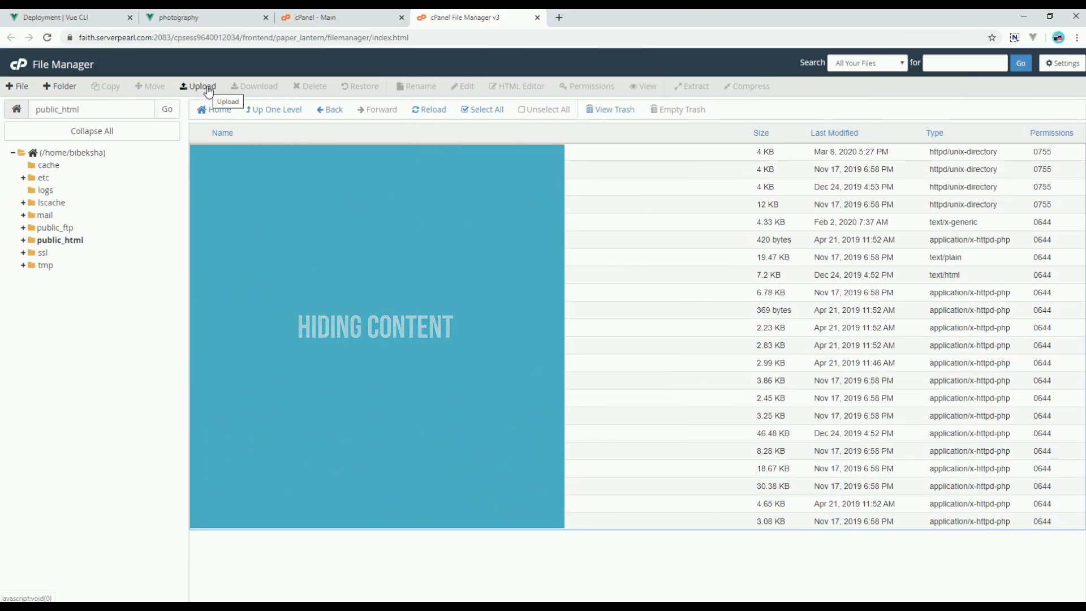
click(207, 88)
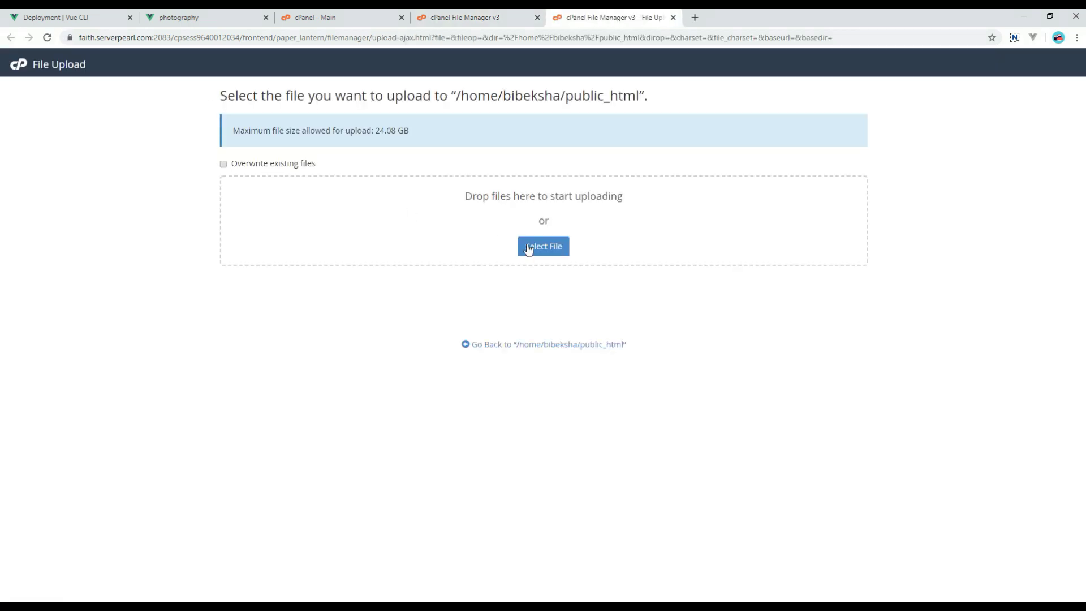
Step: Upload vuetifyproject.zip (2.40 MB) from the Desktop, then close the upload page
click(557, 252)
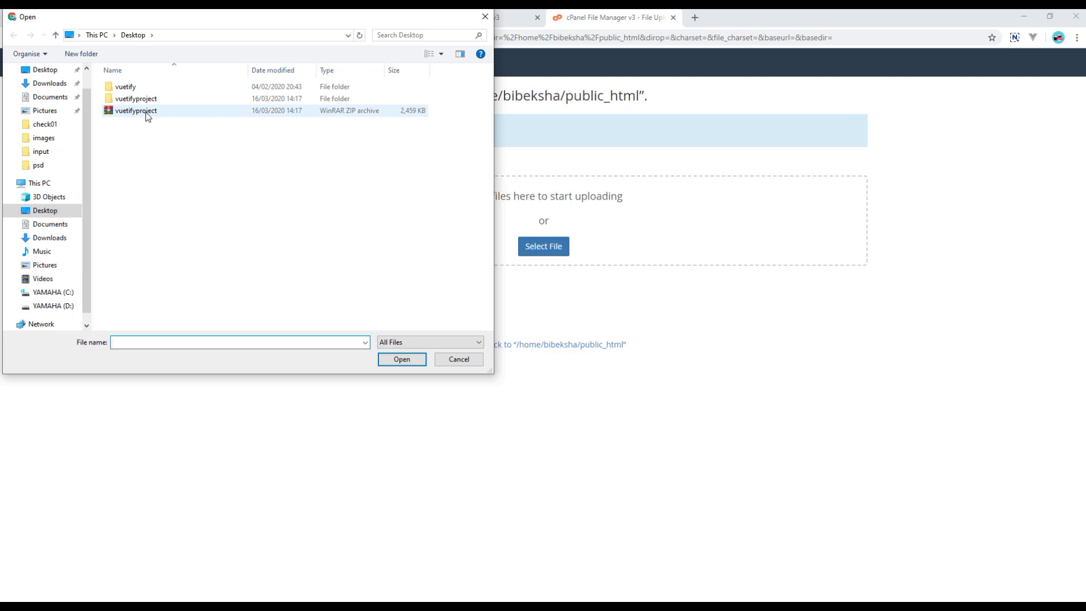
click(147, 116)
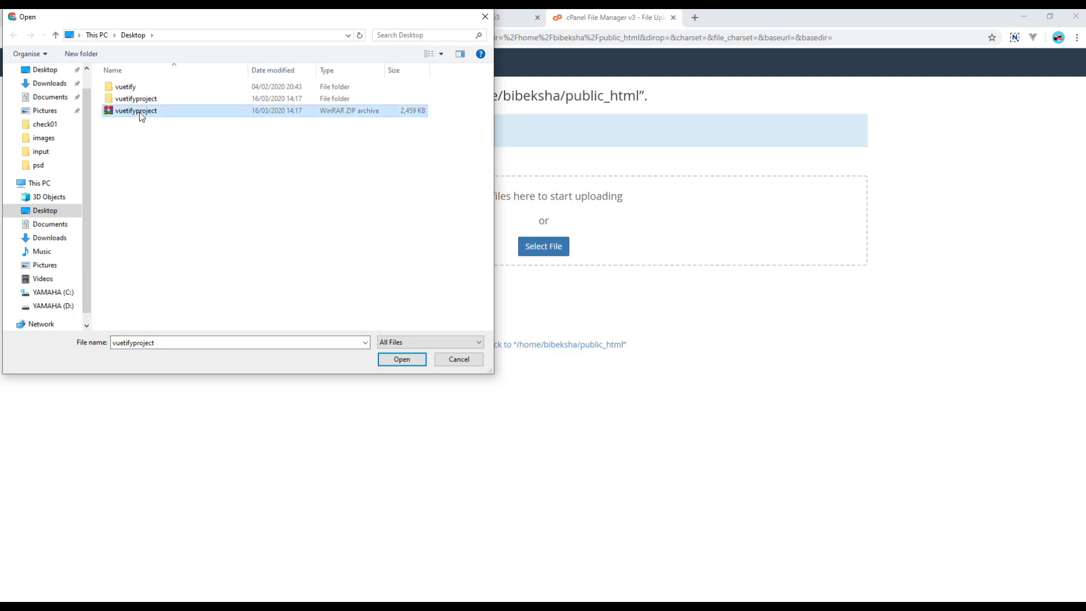
click(402, 359)
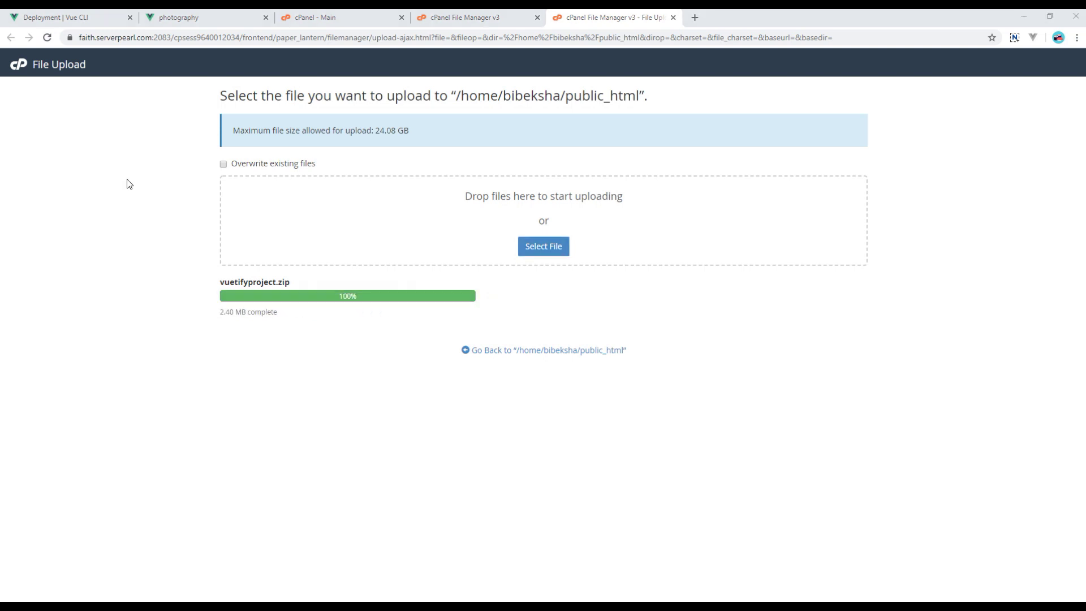
click(673, 18)
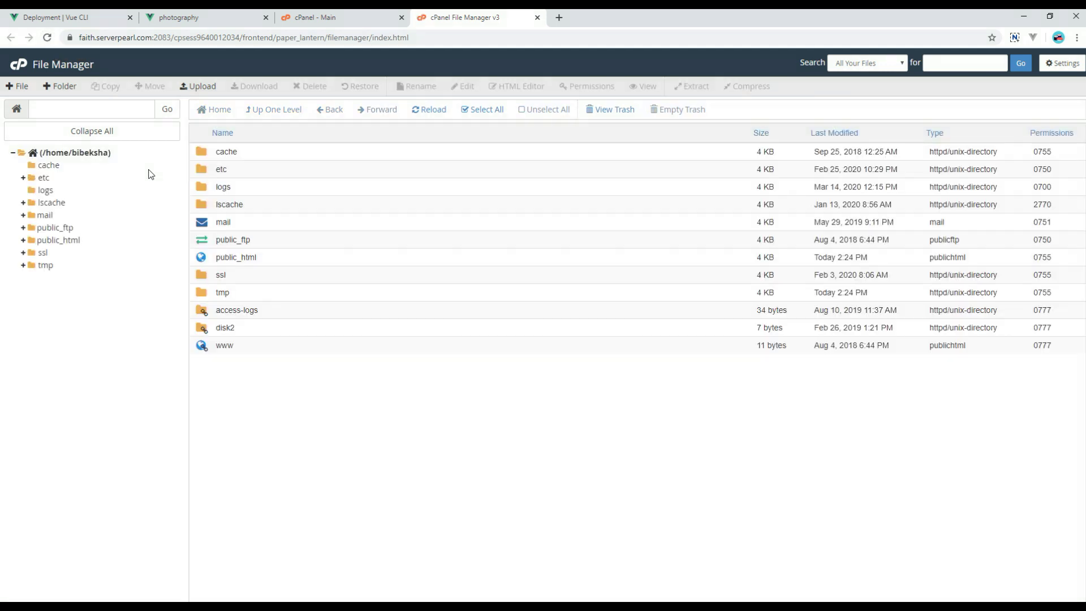
Step: Extract vuetifyproject.zip inside public_html and dismiss the extraction results
double_click(200, 258)
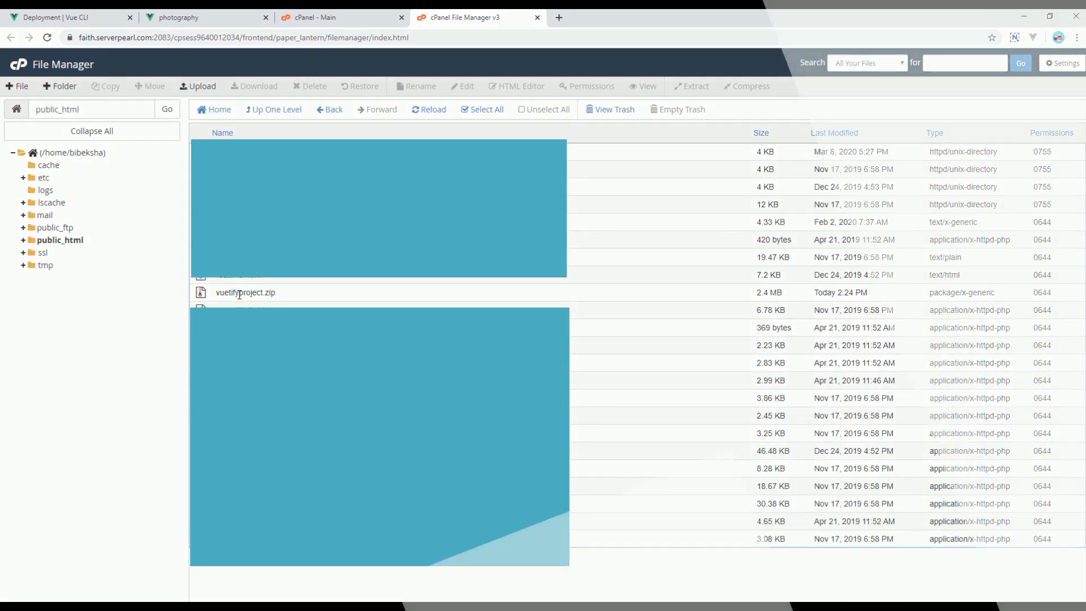
right_click(238, 294)
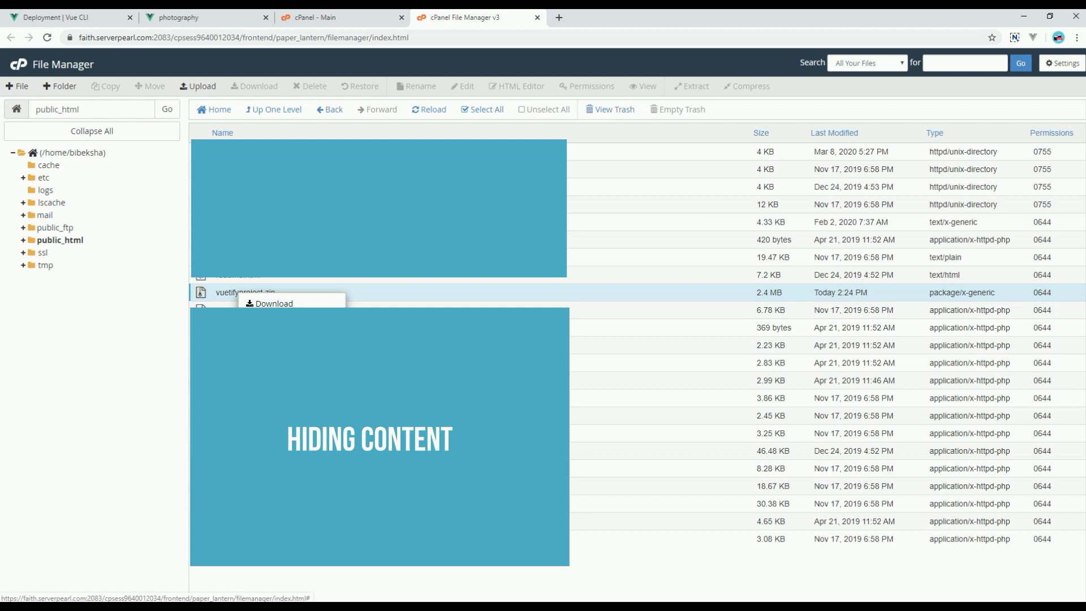
click(272, 425)
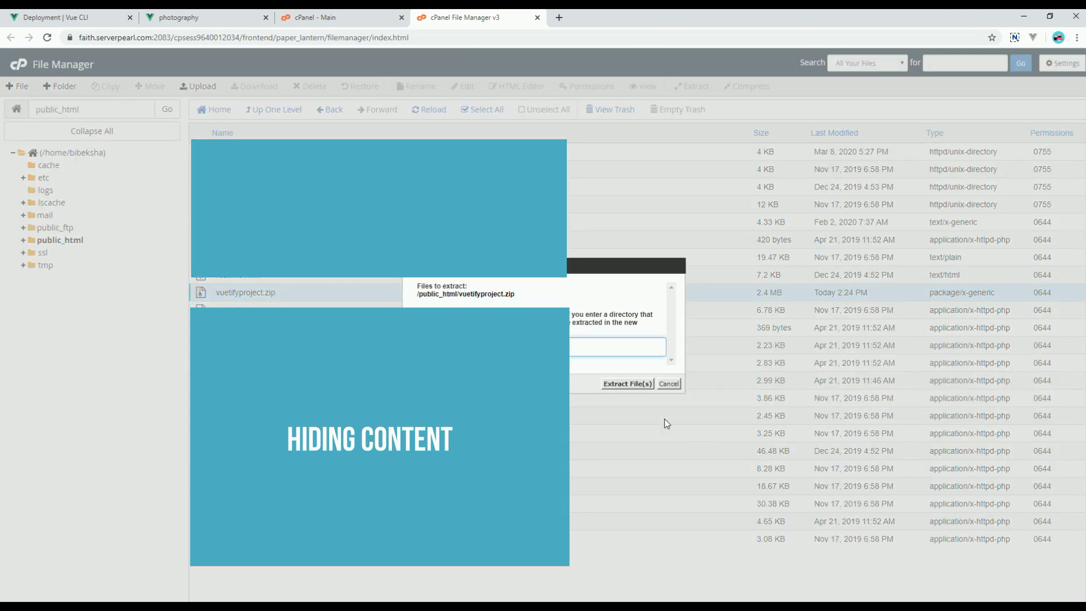
click(627, 384)
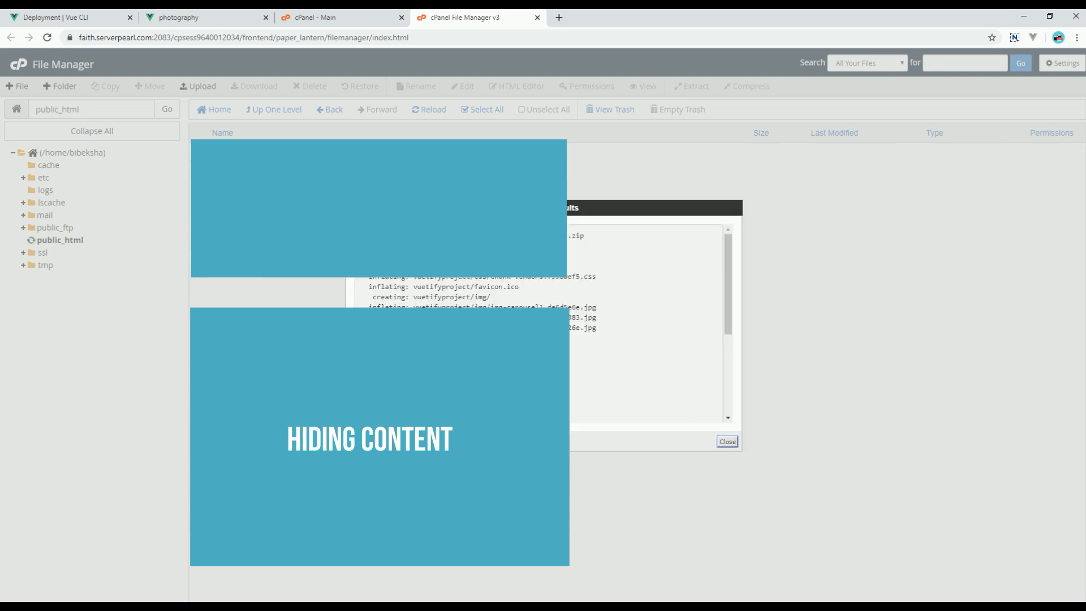
click(727, 442)
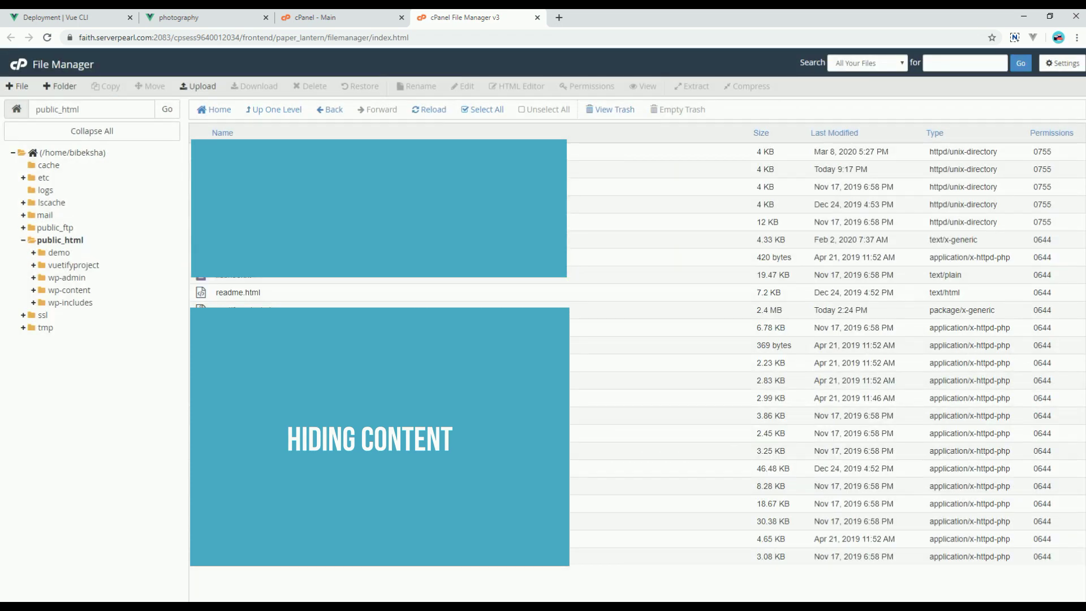
click(558, 17)
Step: Paste the bibekshakya.com/vuetifyproject address and load the live photography site with its slideshow
text(http://bibekshakya.com/vuetifyproject)
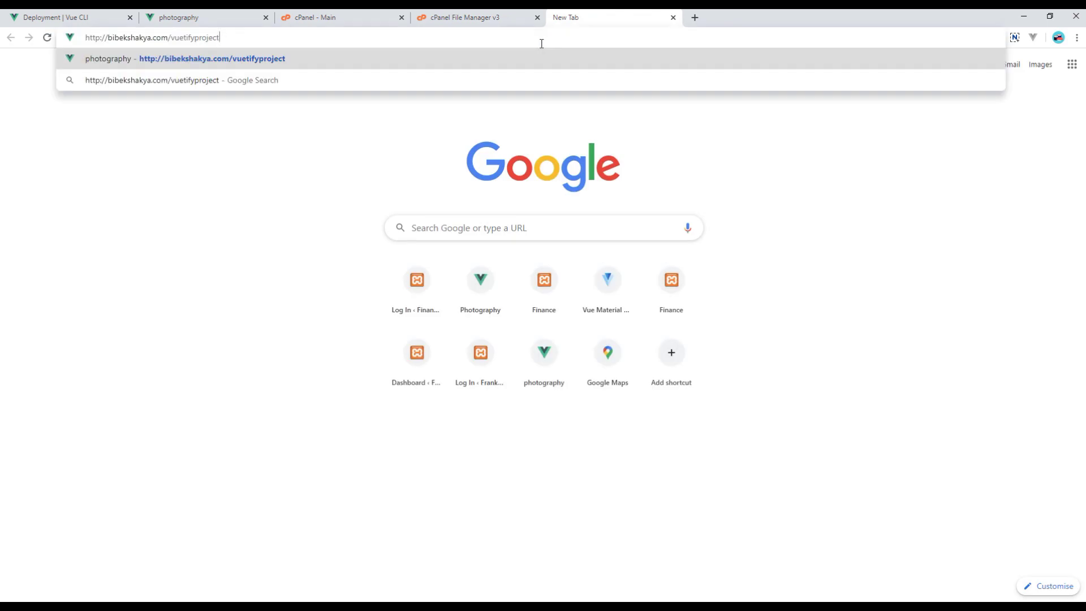
key(Return)
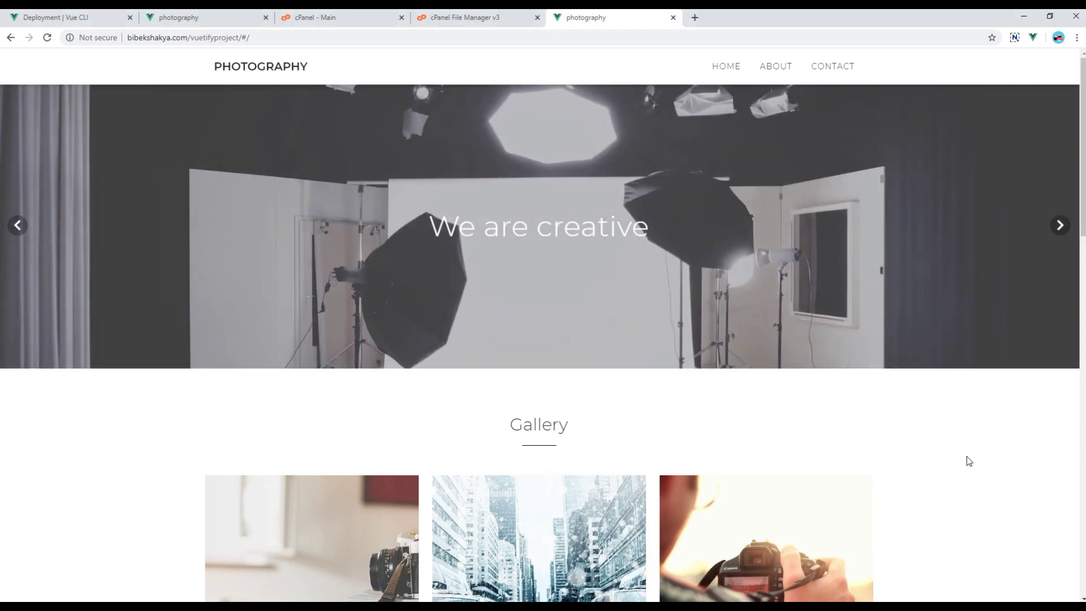
scroll(970, 479, down, 1)
scroll(969, 479, down, 2)
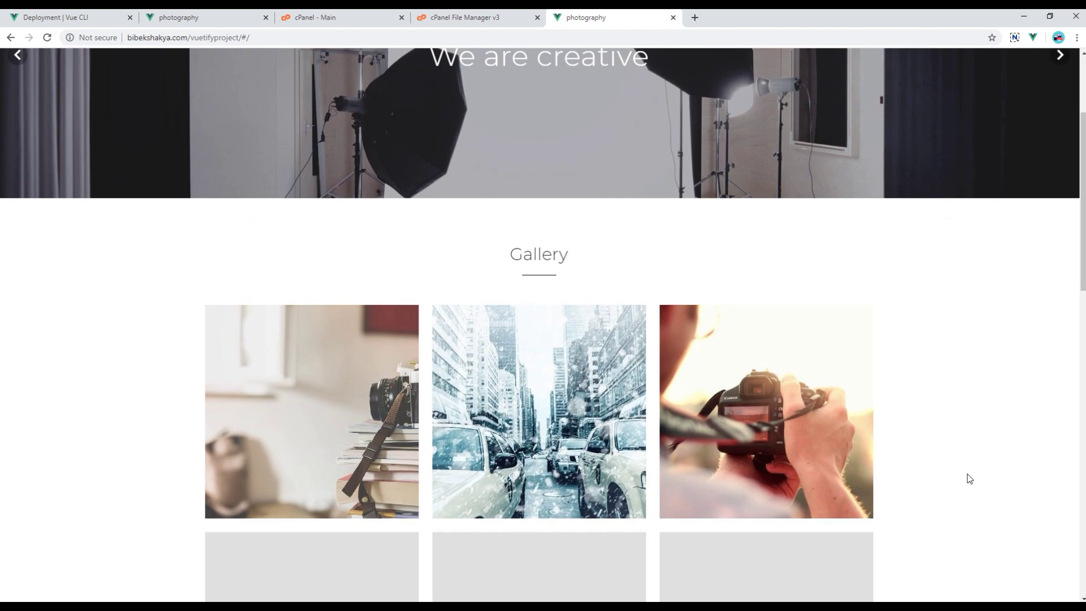
scroll(969, 479, down, 2)
scroll(969, 478, down, 2)
scroll(968, 479, down, 2)
scroll(969, 479, down, 3)
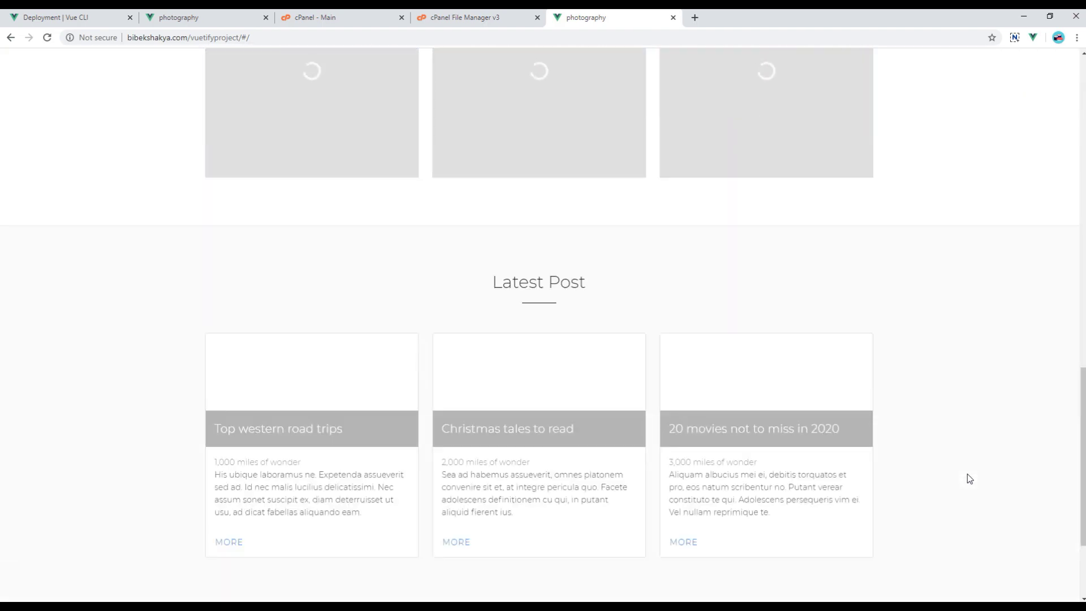
scroll(969, 478, down, 1)
scroll(969, 478, down, 1)
scroll(980, 483, up, 5)
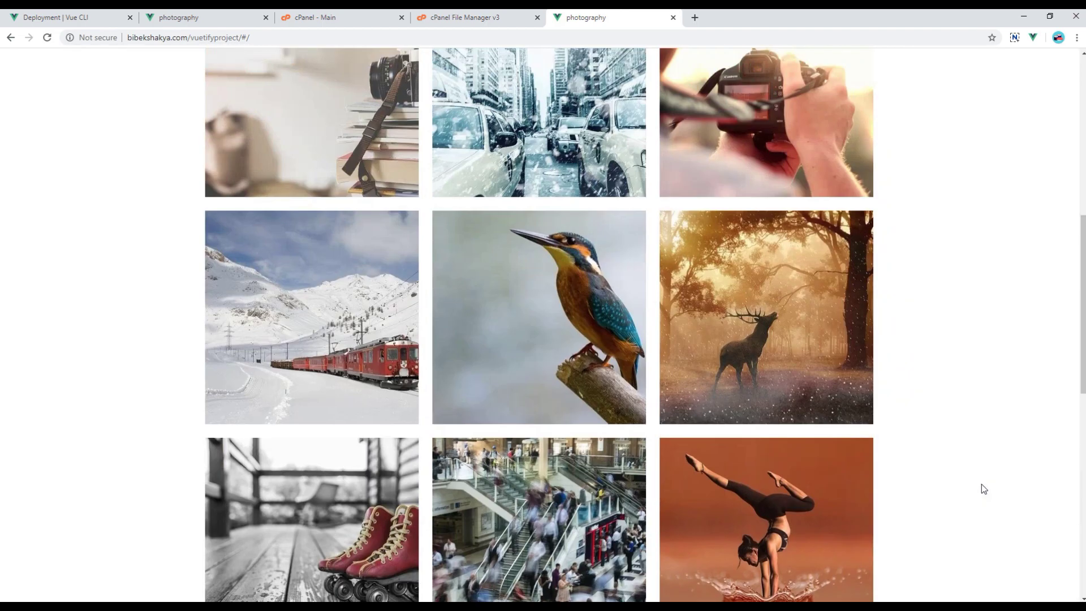
scroll(982, 483, up, 5)
scroll(981, 484, up, 1)
click(772, 68)
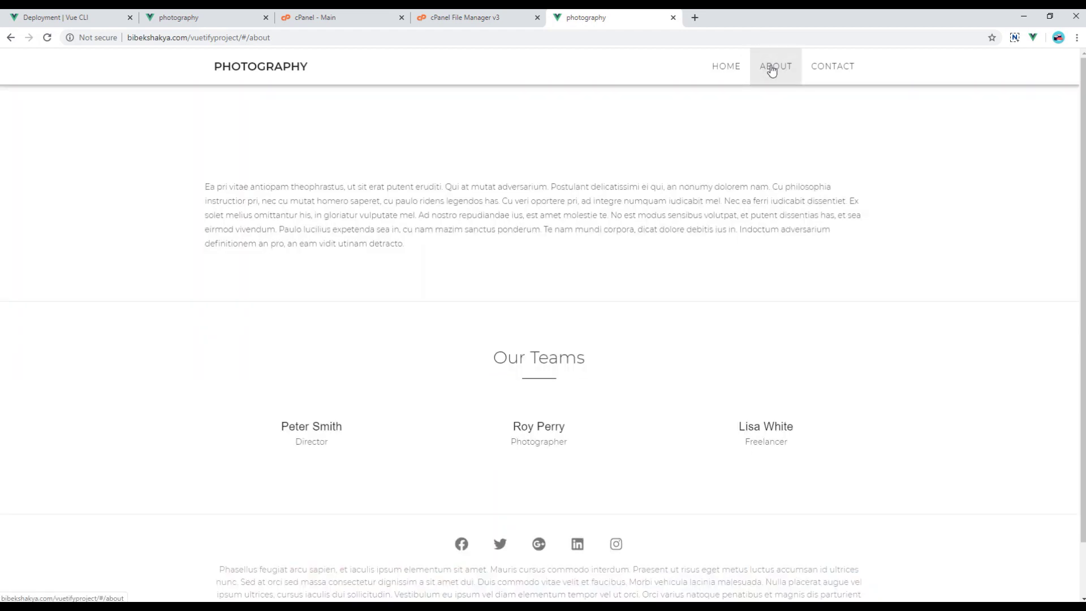
scroll(923, 366, down, 3)
scroll(924, 366, down, 2)
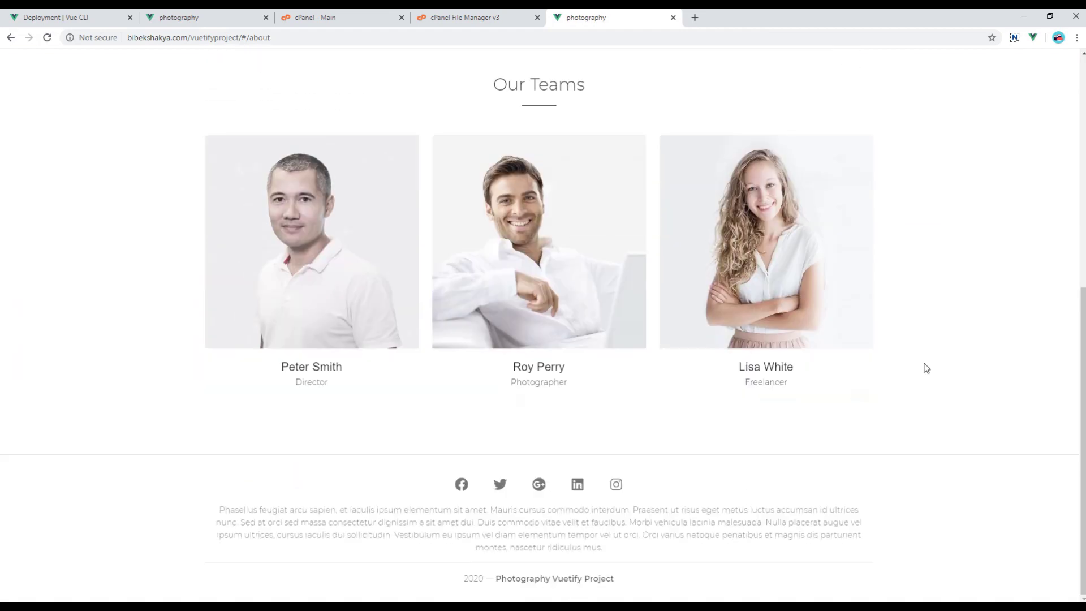
scroll(924, 365, up, 5)
click(825, 63)
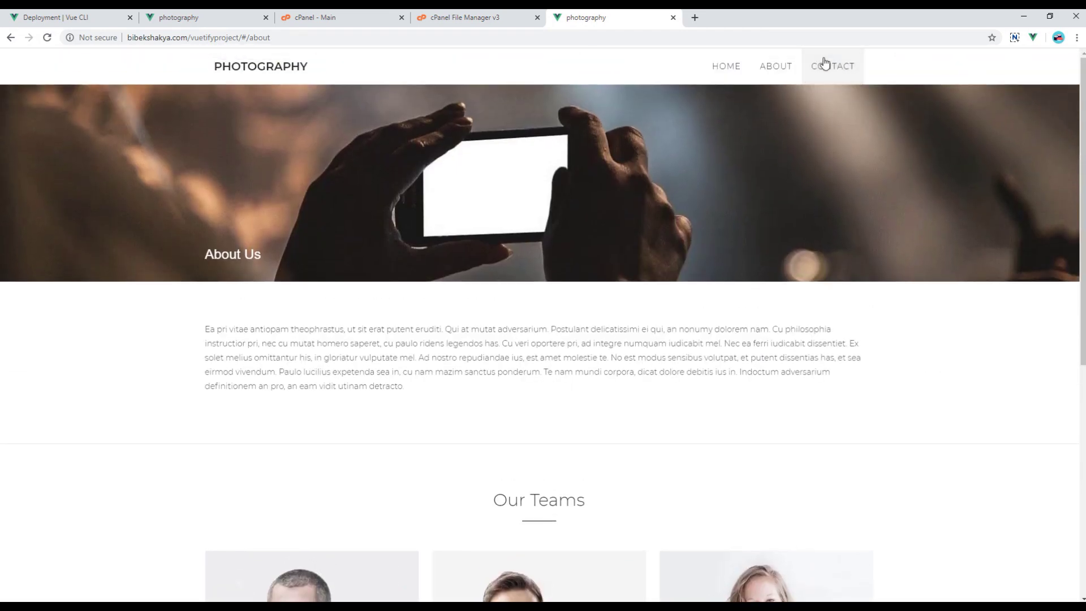
click(831, 67)
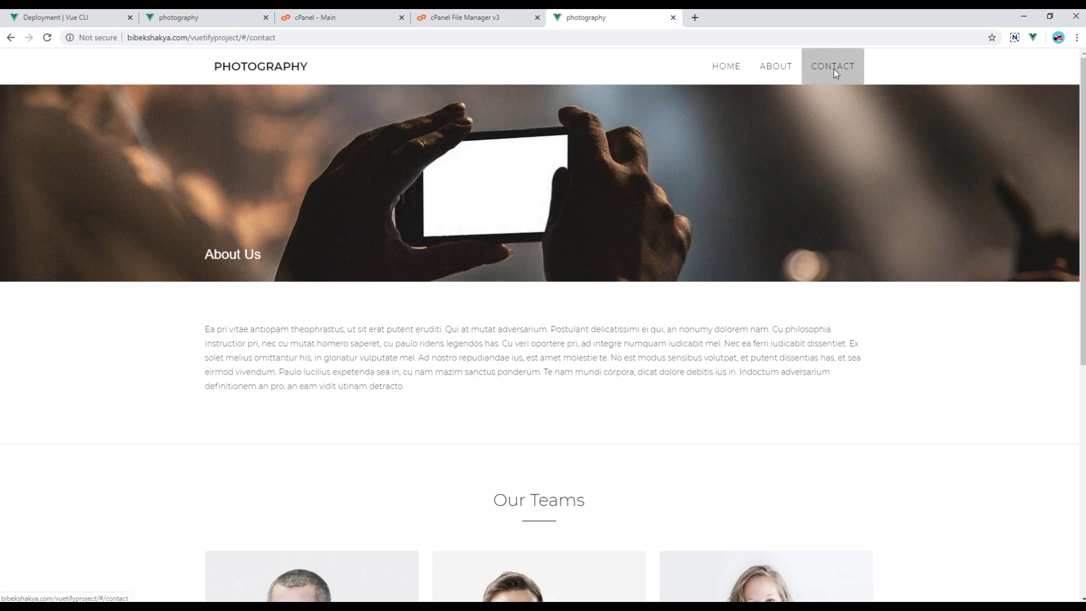
scroll(883, 238, down, 3)
scroll(890, 252, down, 1)
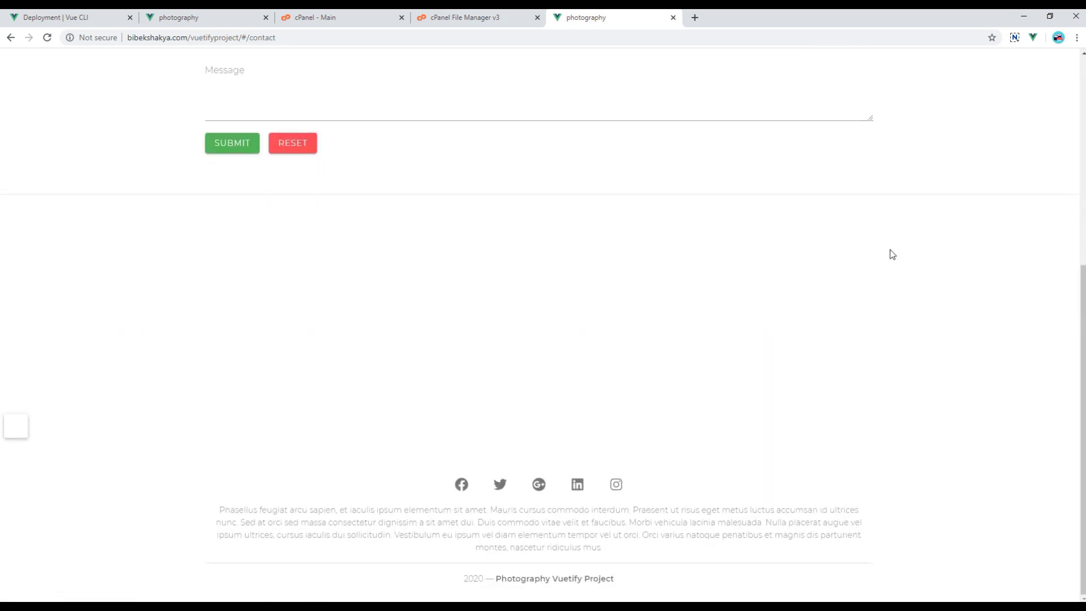
scroll(594, 280, up, 3)
click(239, 432)
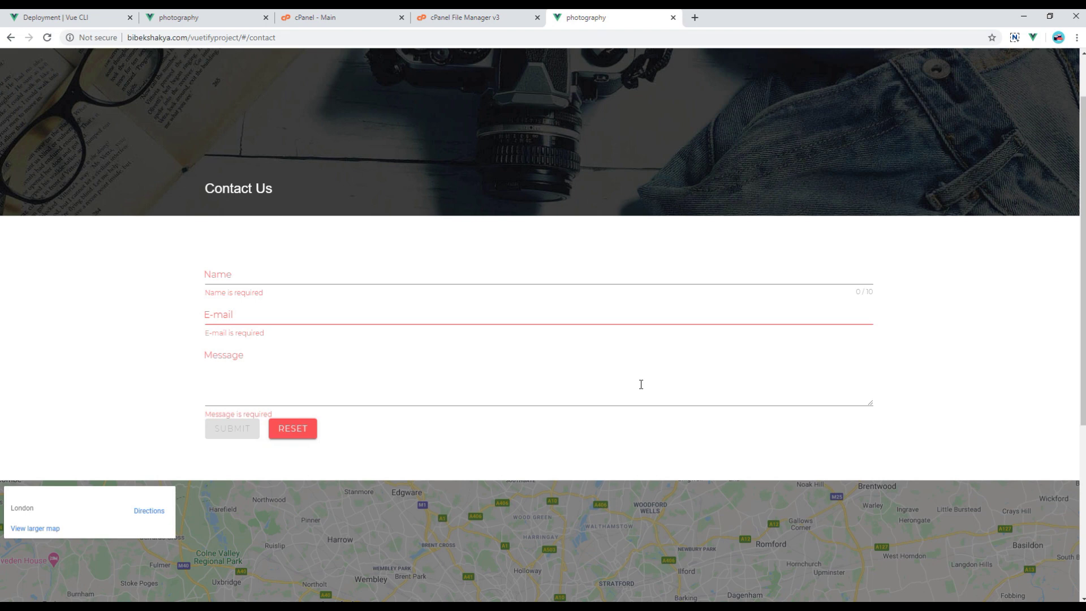
scroll(641, 382, up, 1)
click(726, 68)
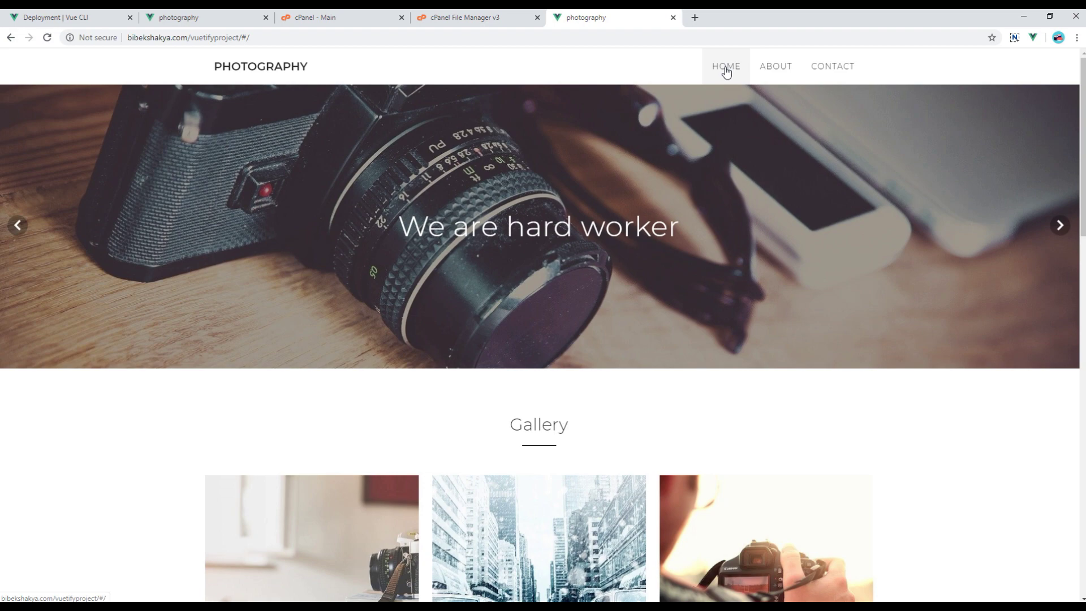
click(338, 39)
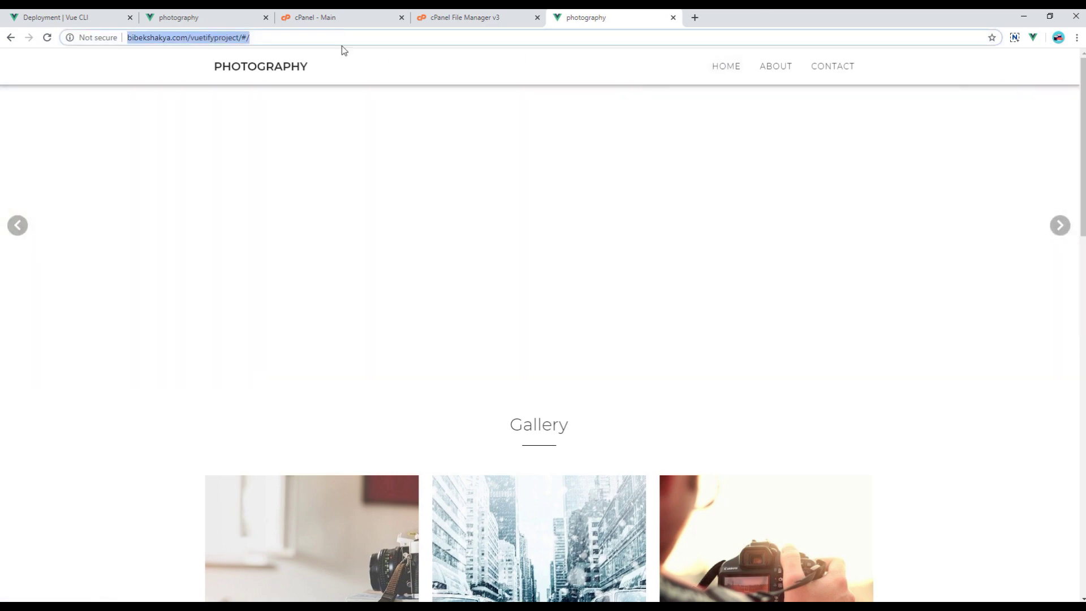